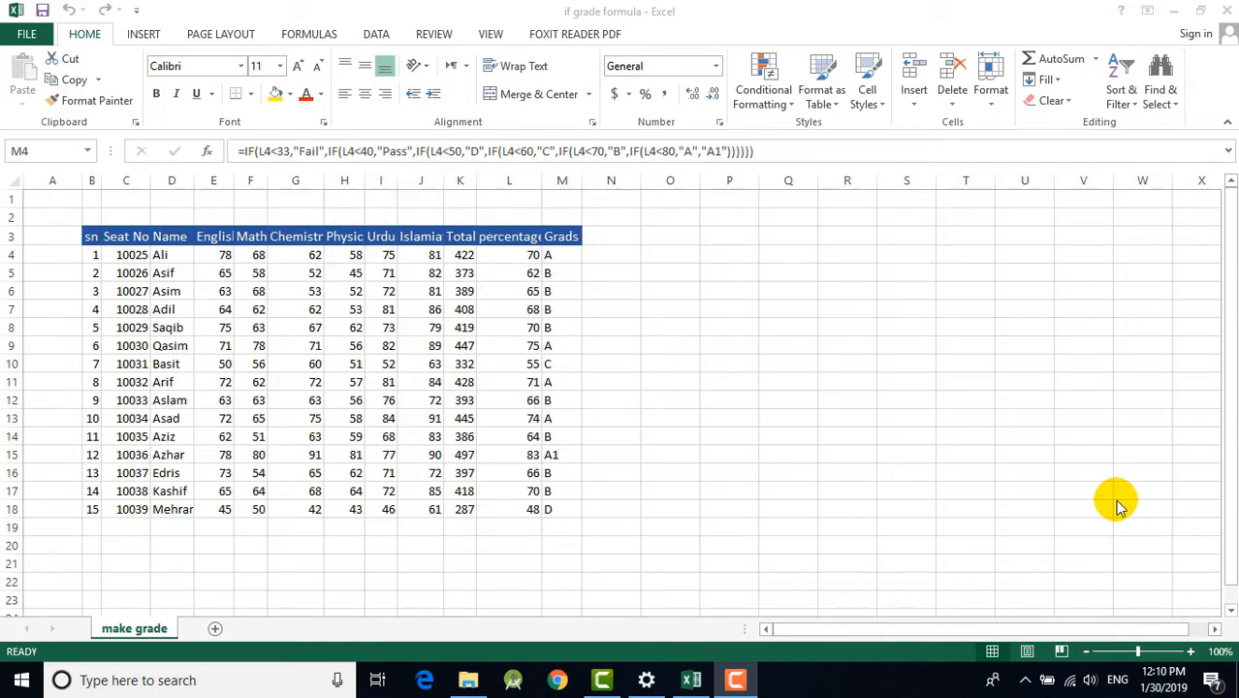
- Examine the percentage formulas in column L and the nested IF grade formulas in column M, rows 4 to 18
click(777, 238)
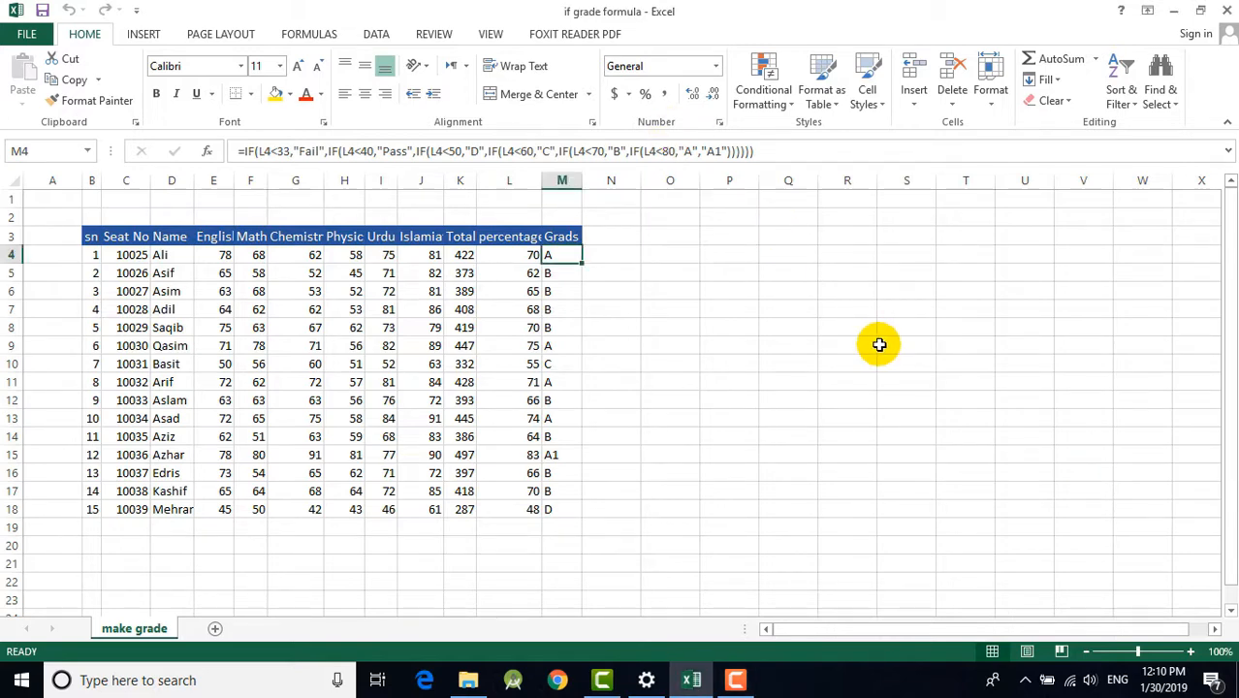
click(736, 380)
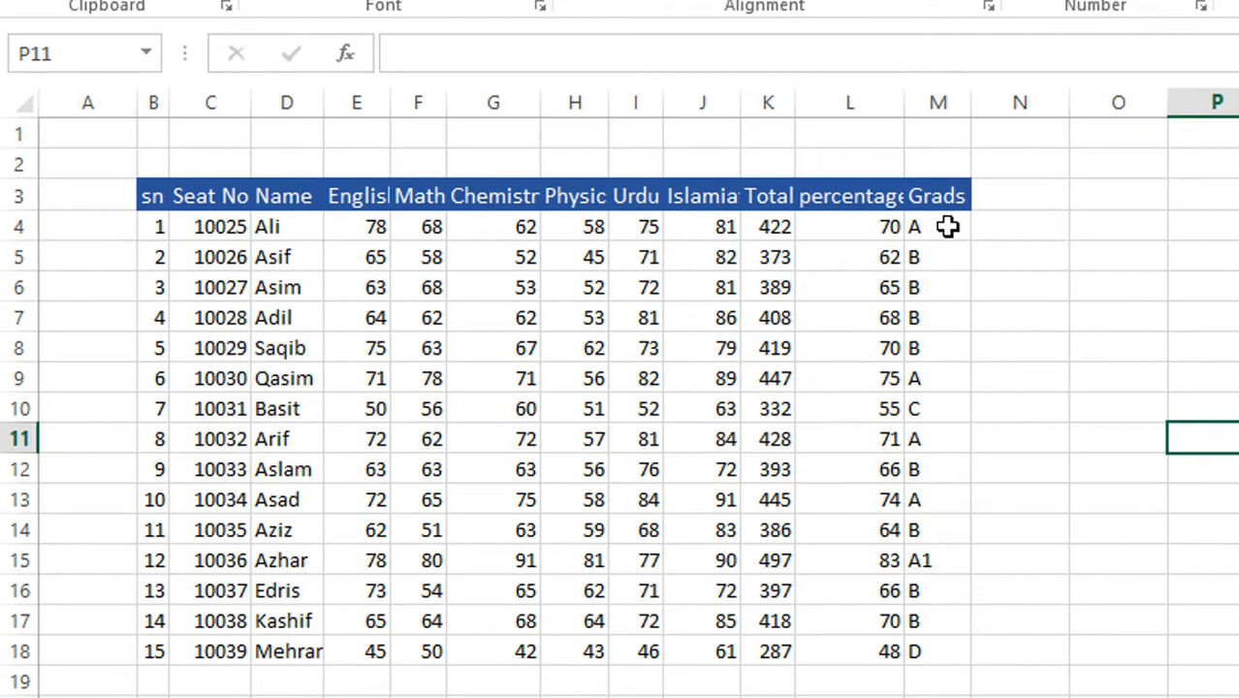
click(567, 254)
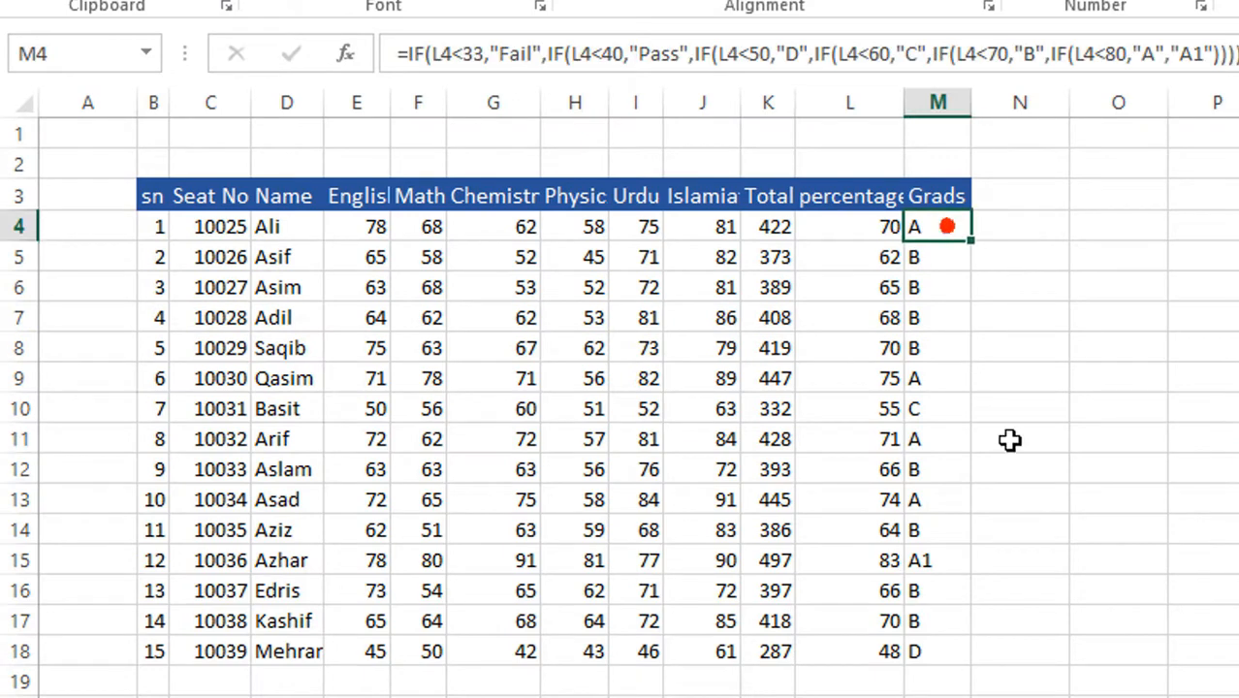
click(1015, 463)
click(948, 655)
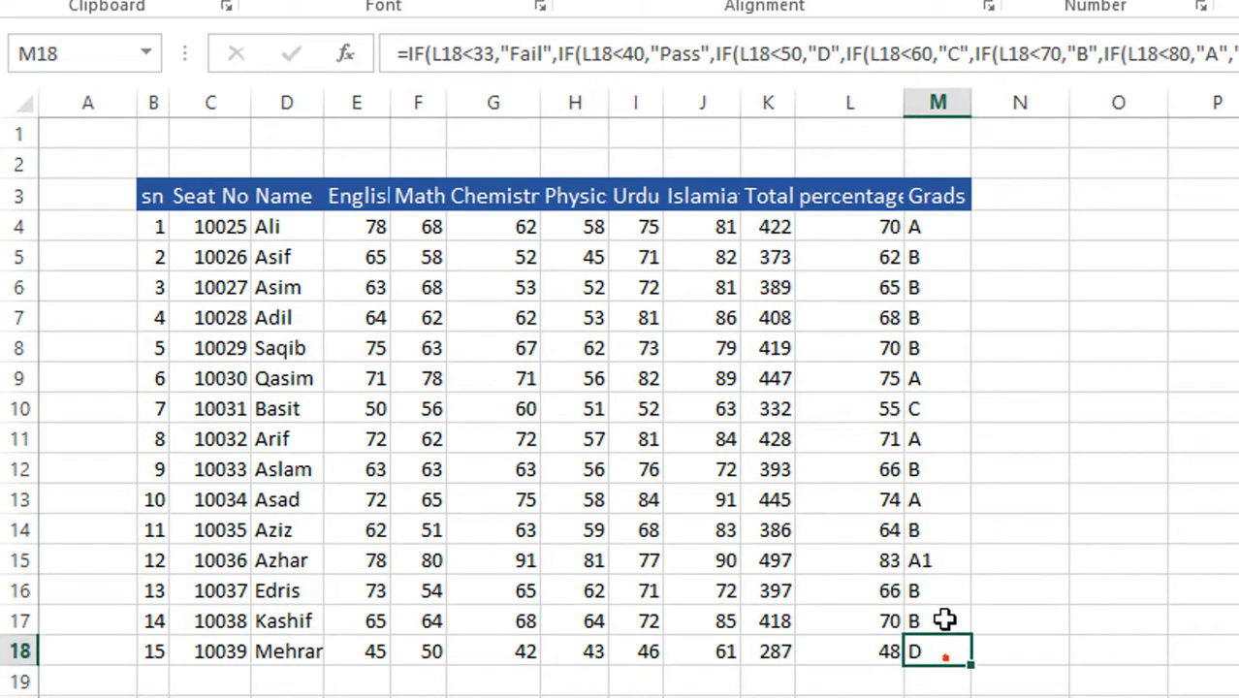
click(879, 229)
click(866, 313)
click(877, 379)
click(870, 495)
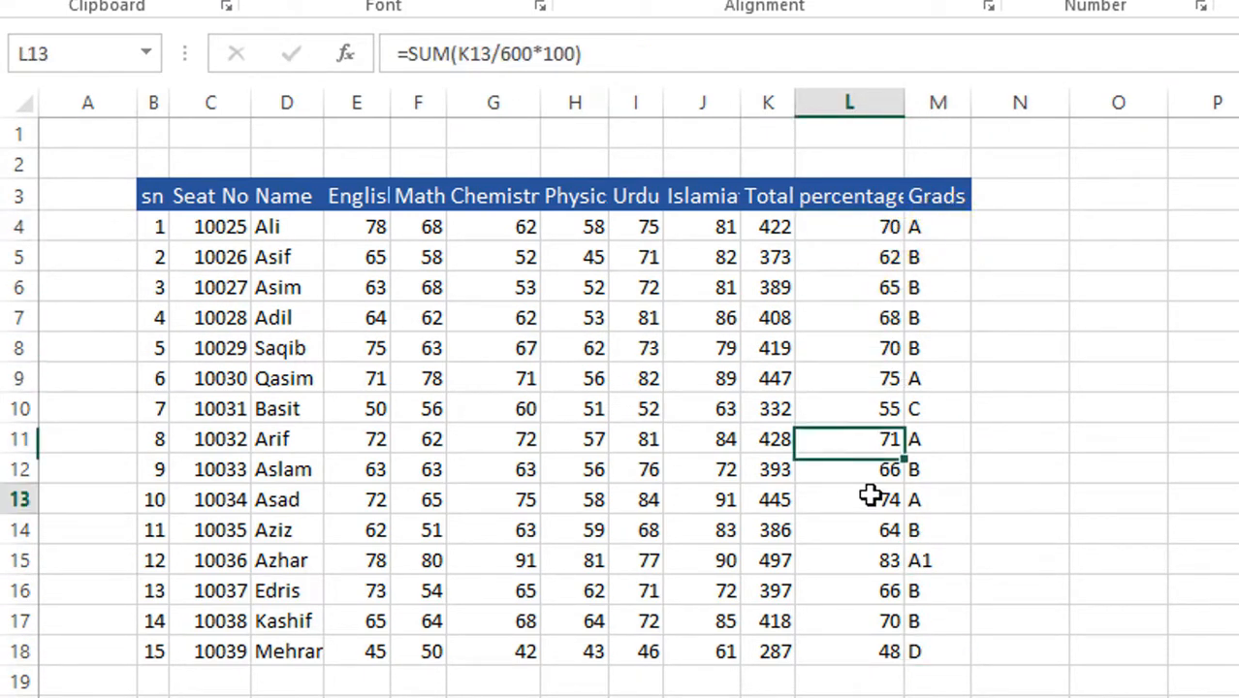
click(862, 623)
click(859, 649)
click(946, 226)
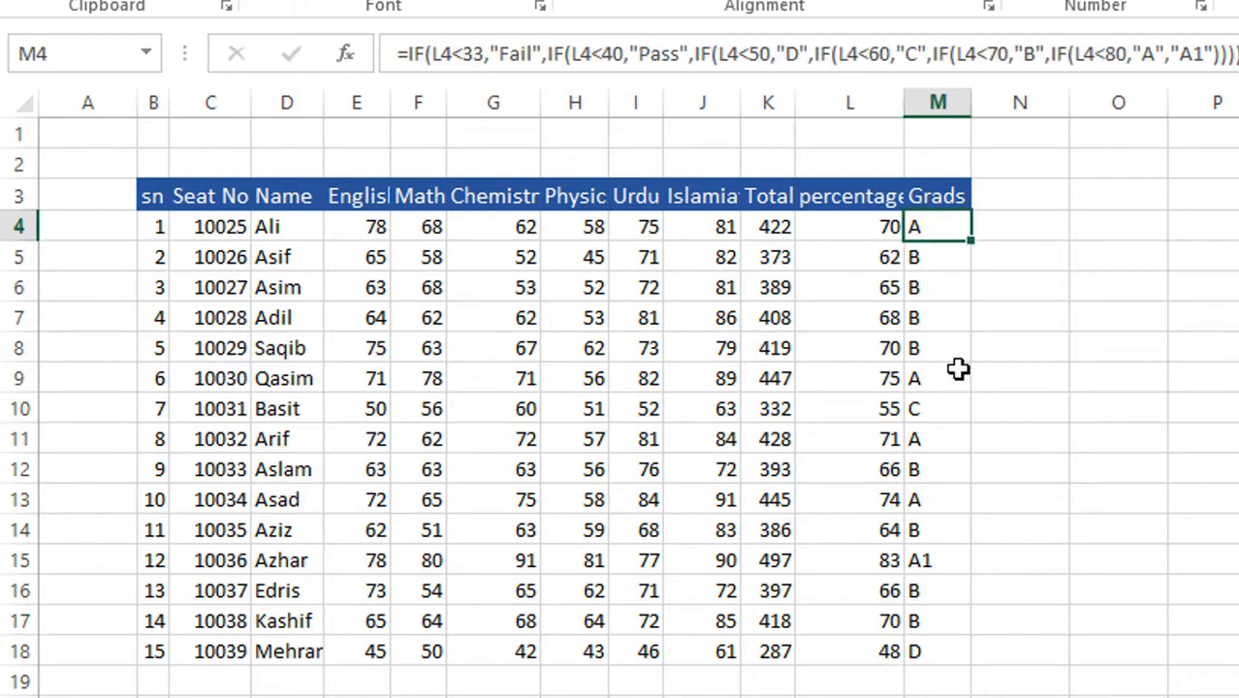
click(936, 439)
click(939, 530)
click(939, 560)
click(933, 620)
click(927, 656)
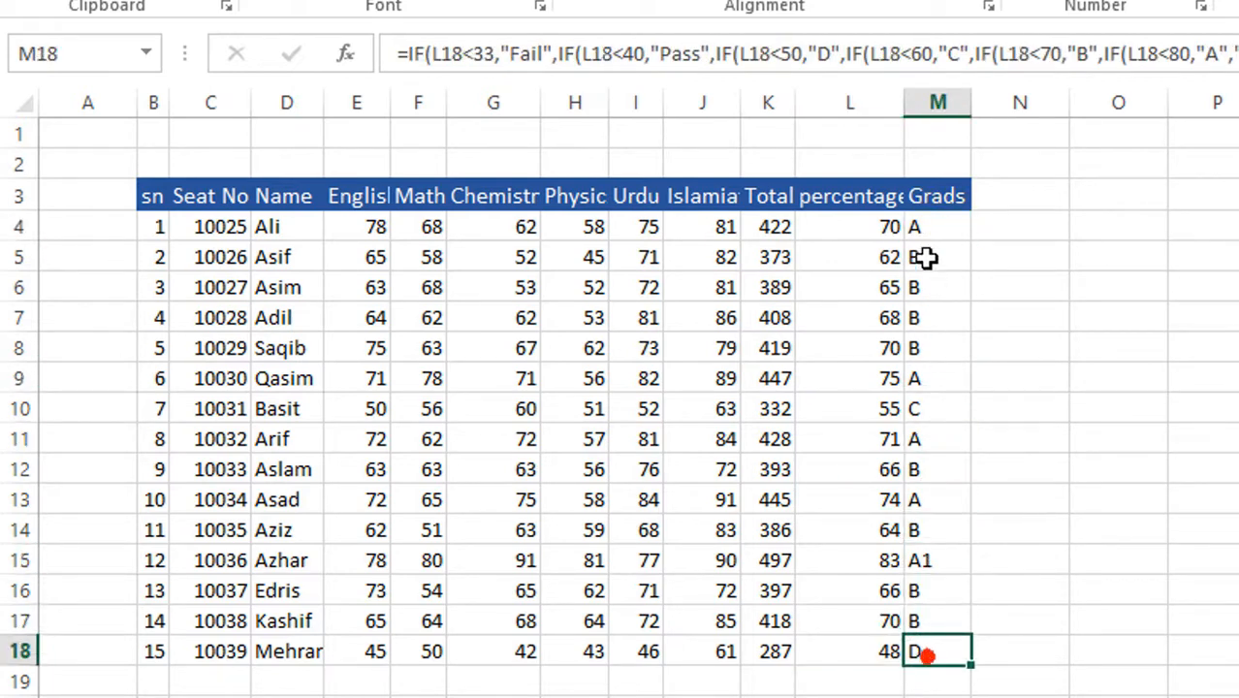
click(924, 227)
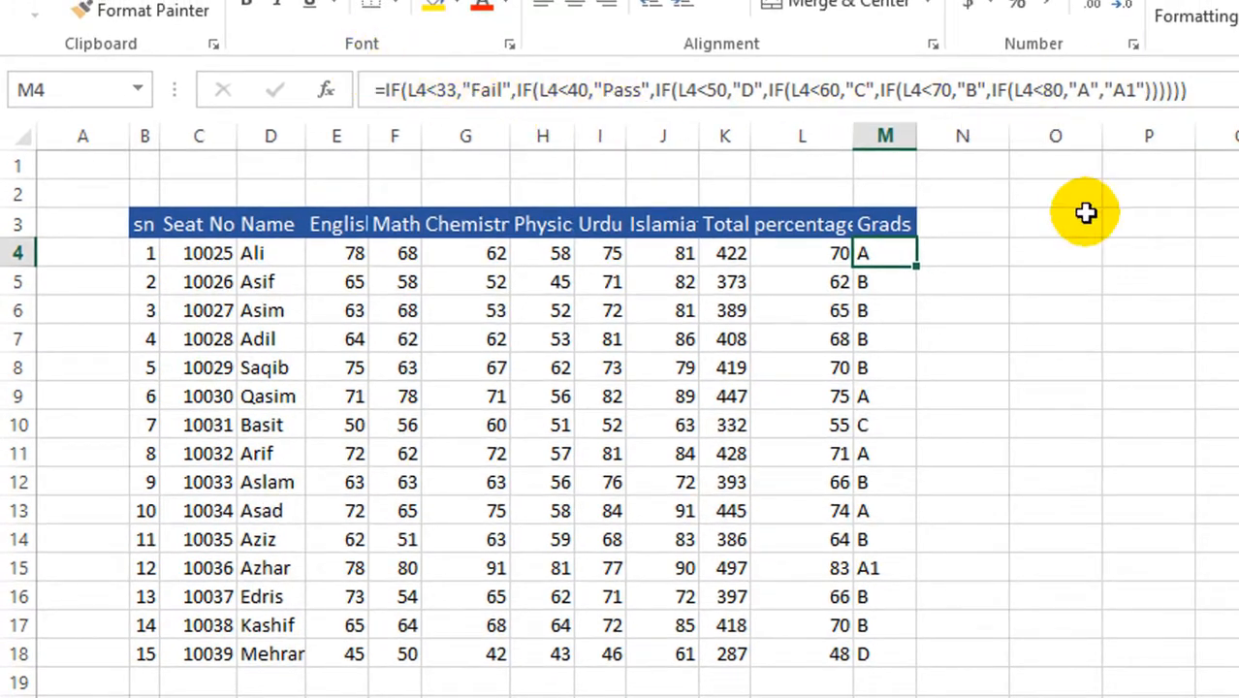
- Clear the existing grades from M4:M18 in the Grads column
click(1189, 318)
drag(896, 254, 895, 652)
key(Delete)
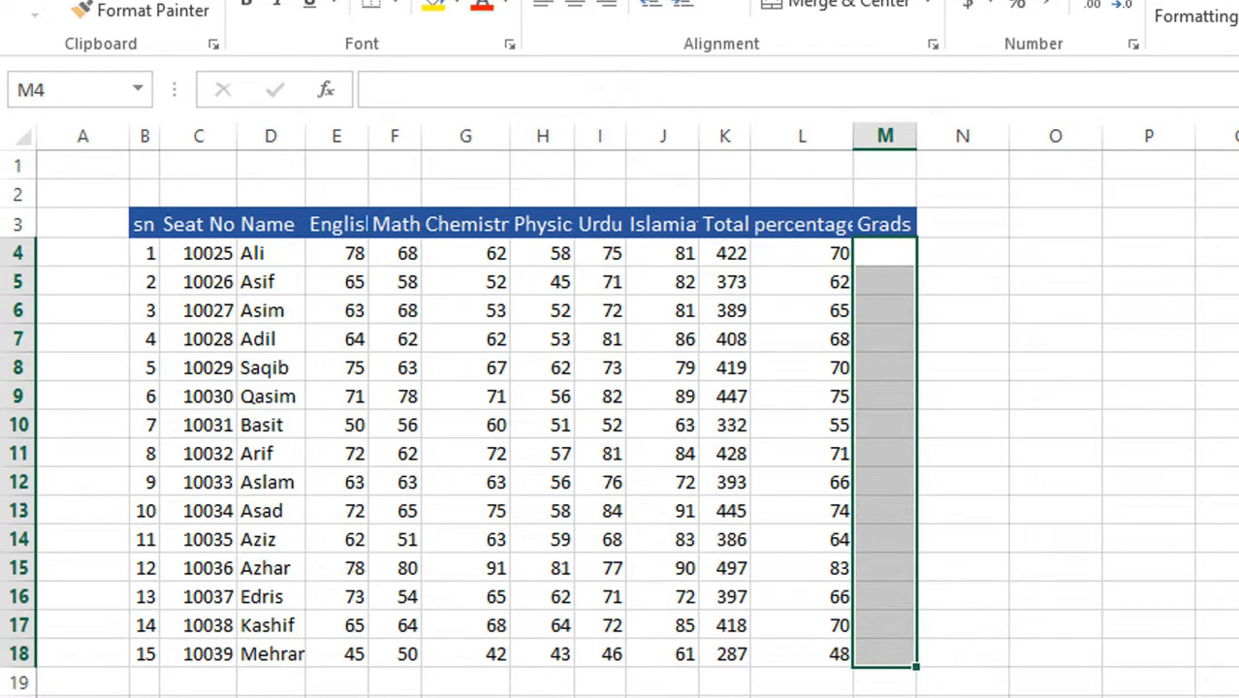
click(1176, 332)
- Start an IF formula in O4 that tests L4<33 and returns "Fail" when true, ready for the false argument
click(1074, 254)
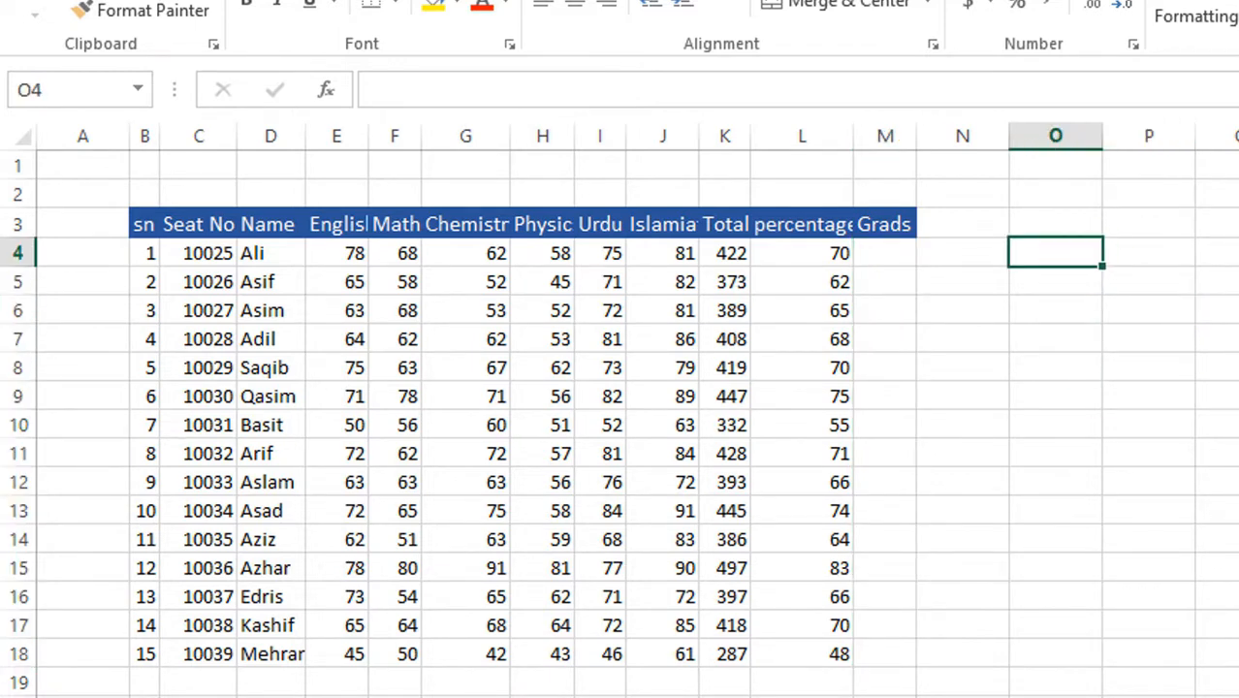
text(=if)
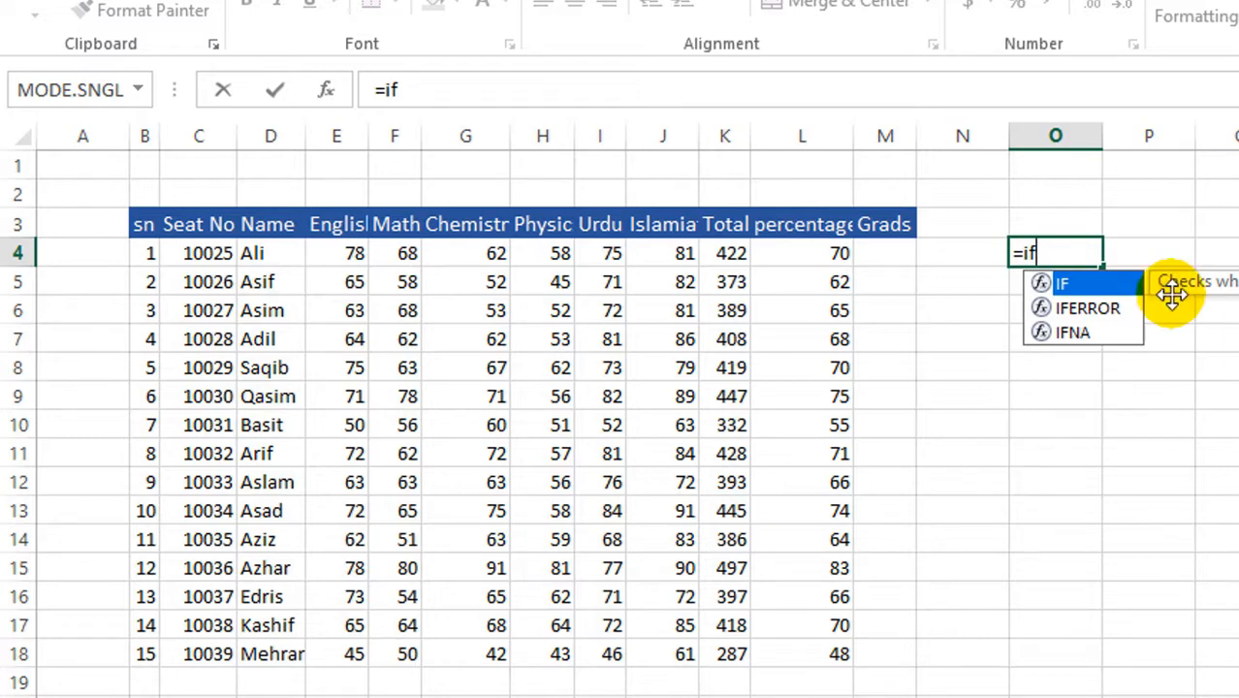
text(()
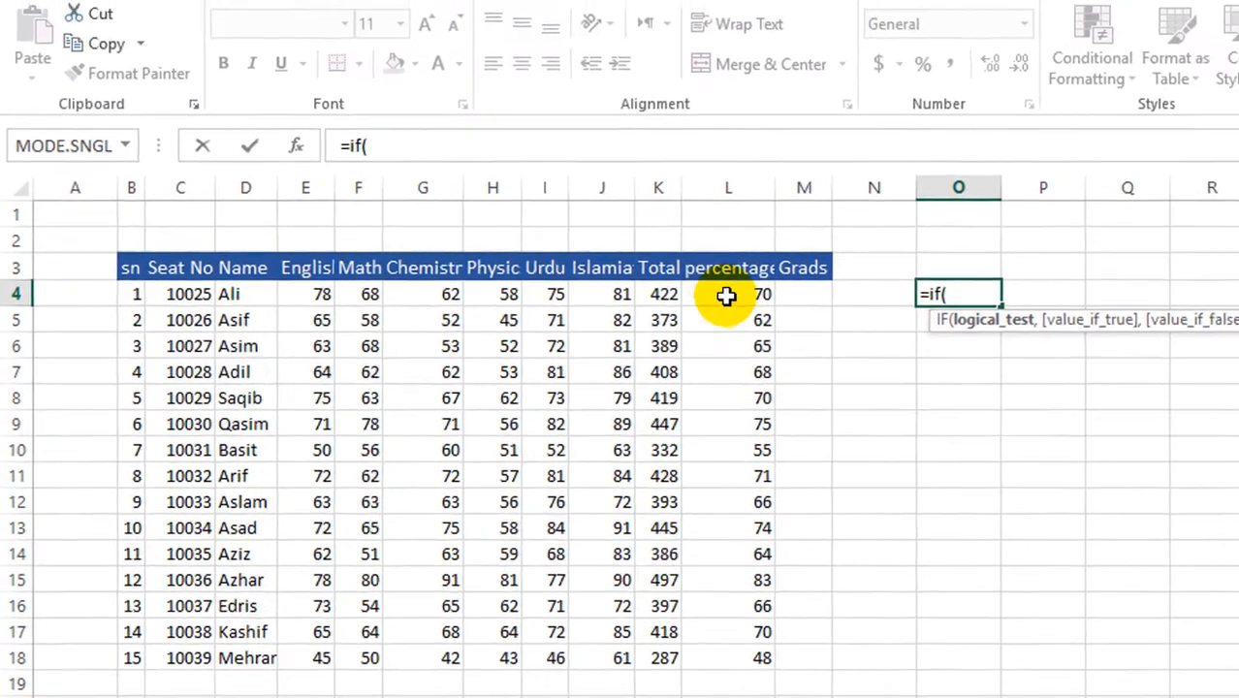
click(727, 294)
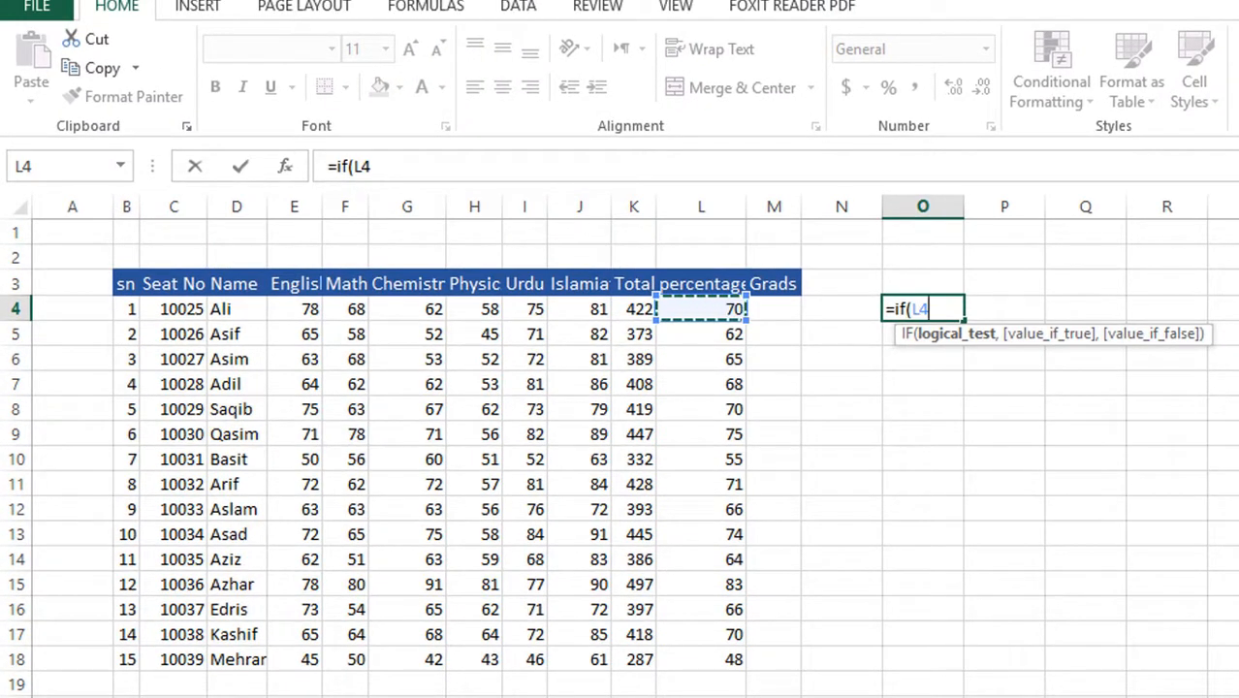
text(<33)
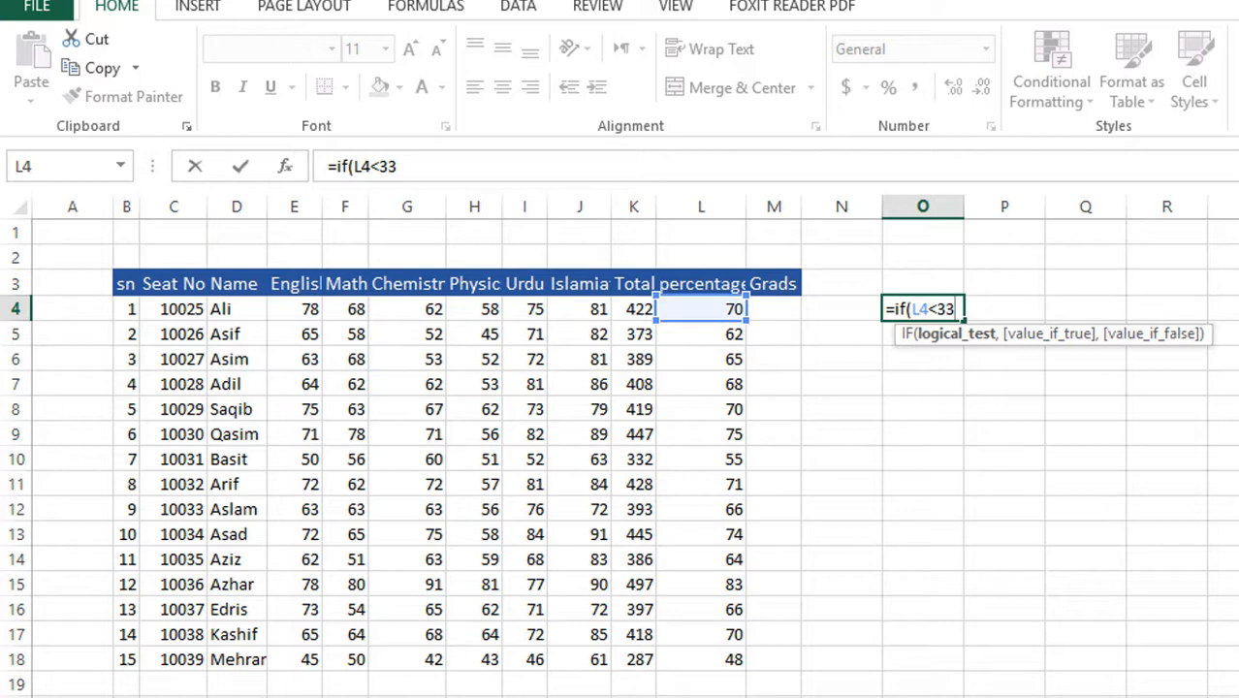
text(,")
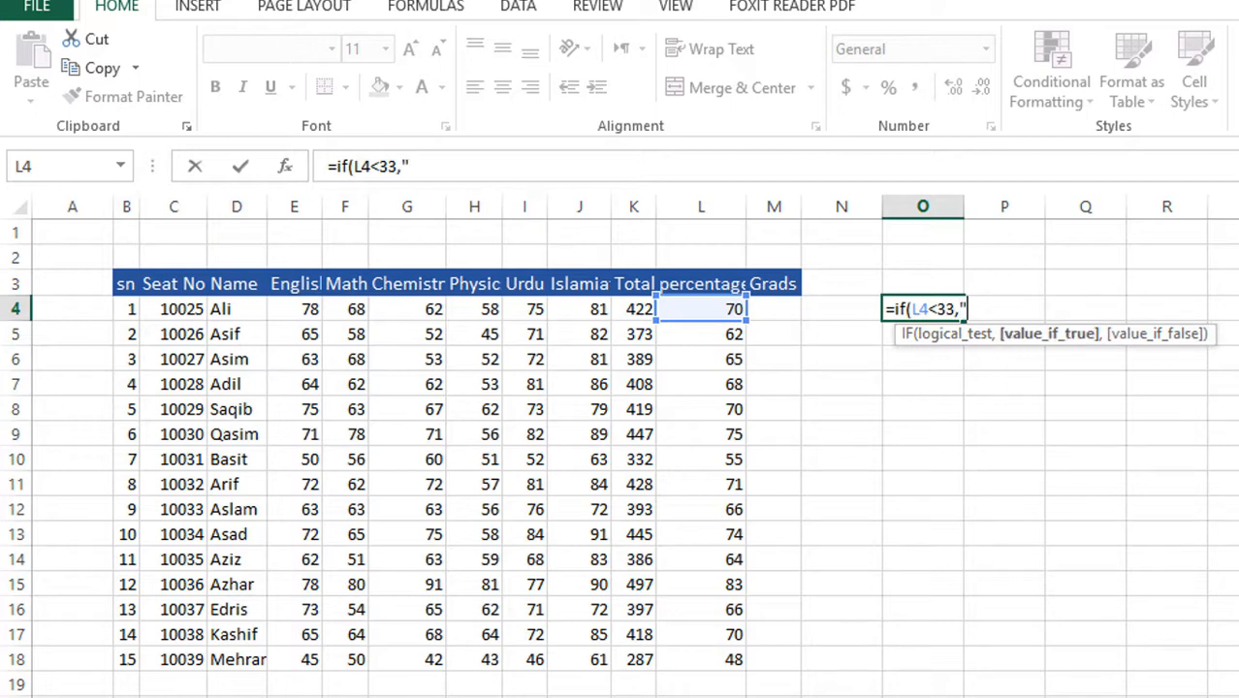
text(Fail")
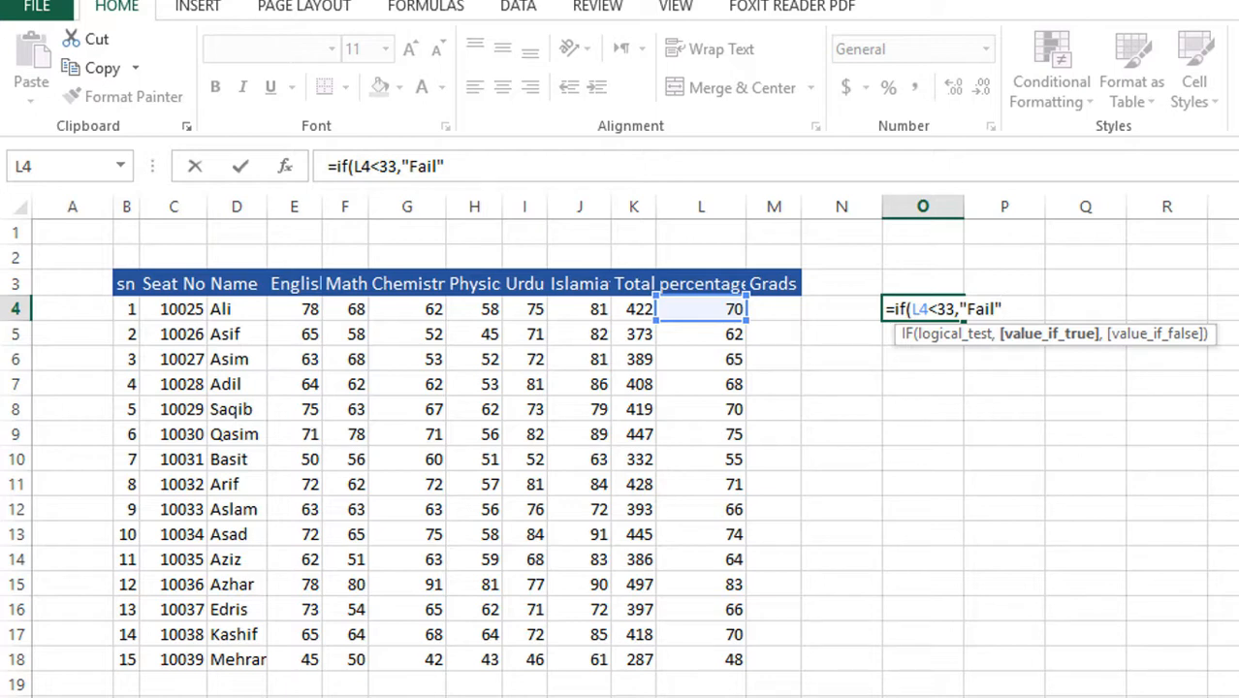
text(,)
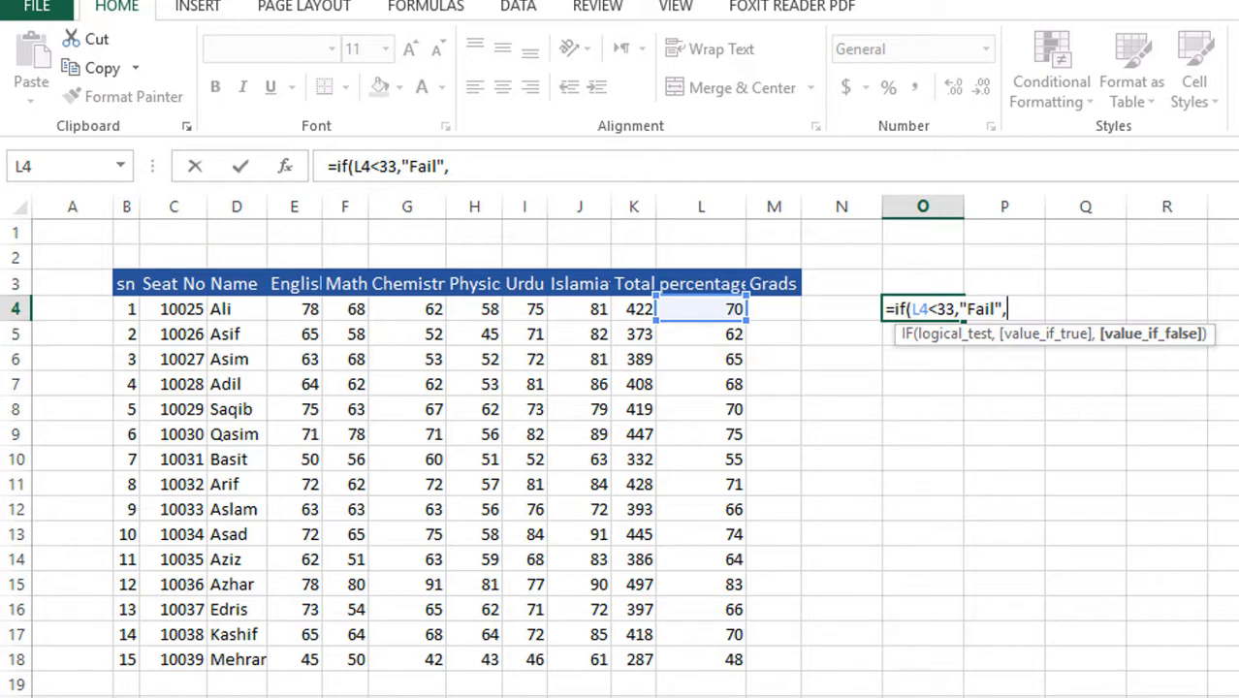
- Nest a second IF in the O4 formula that tests L4<40 and returns "Pass" when true
text(if()
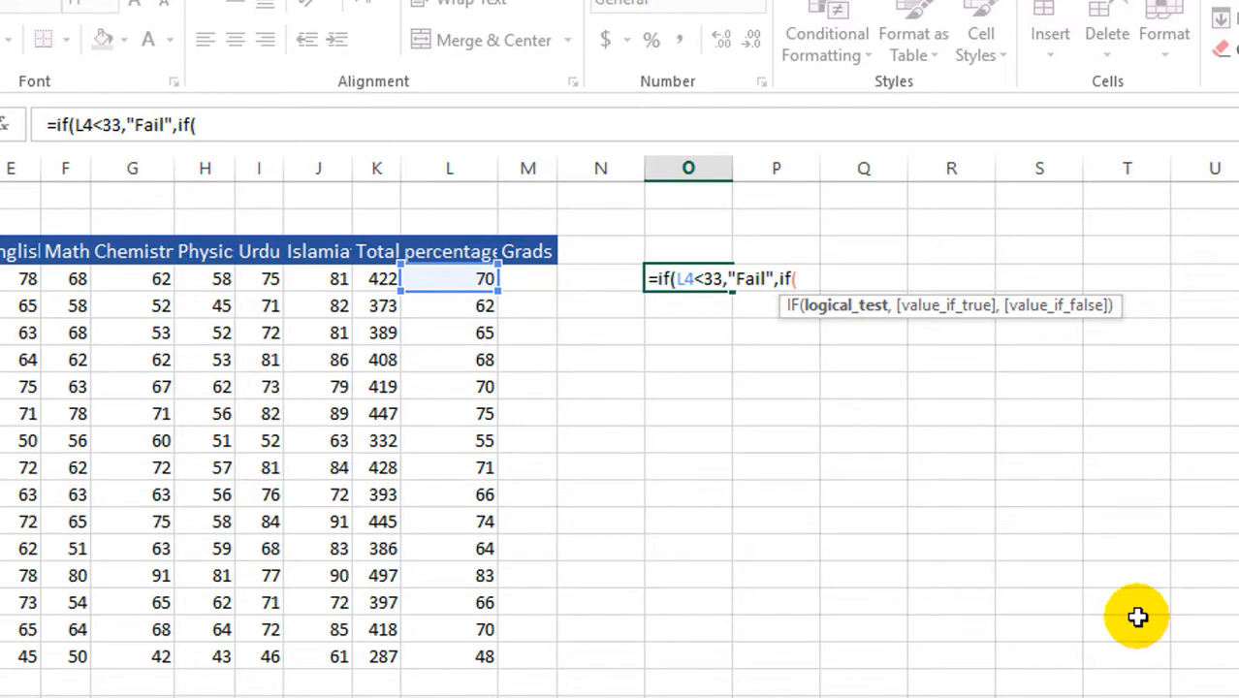
click(431, 279)
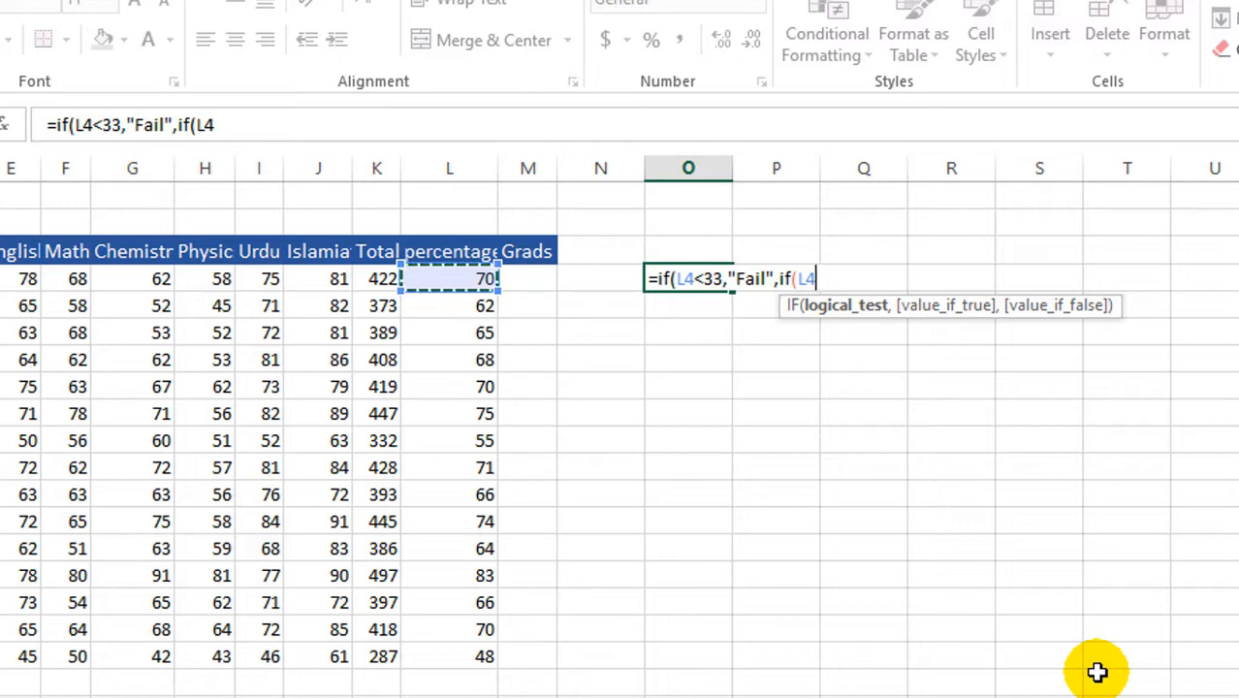
text(<)
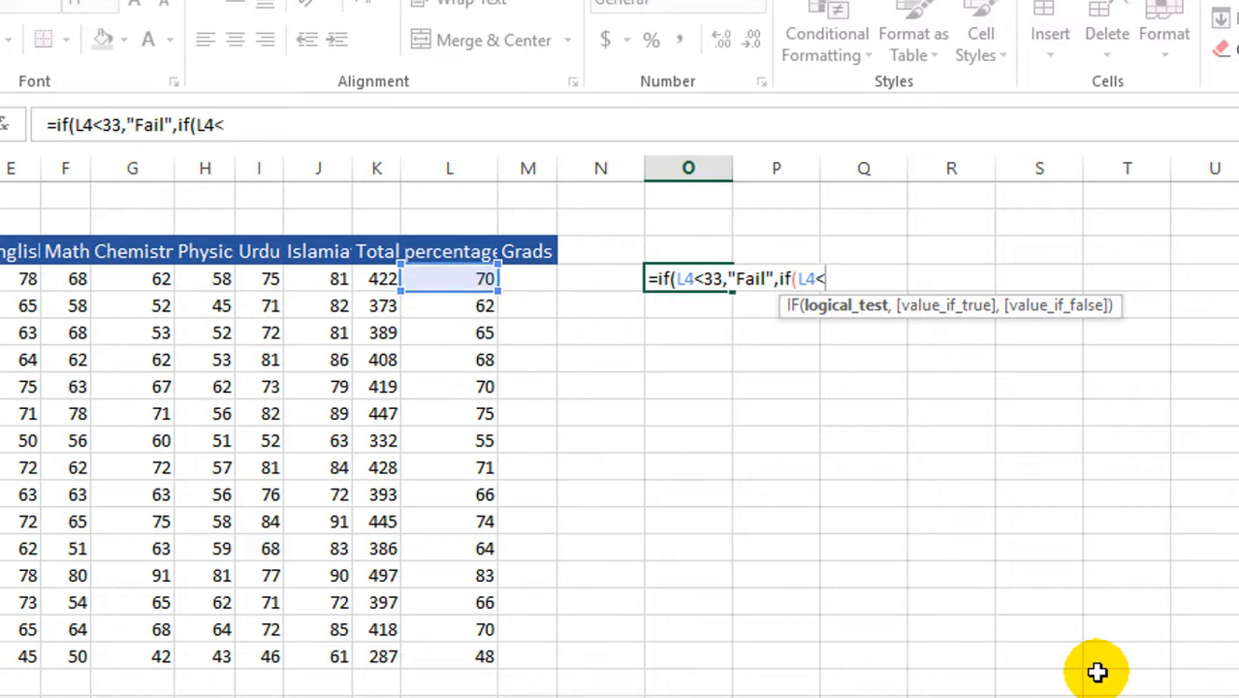
text(40)
text(,"P)
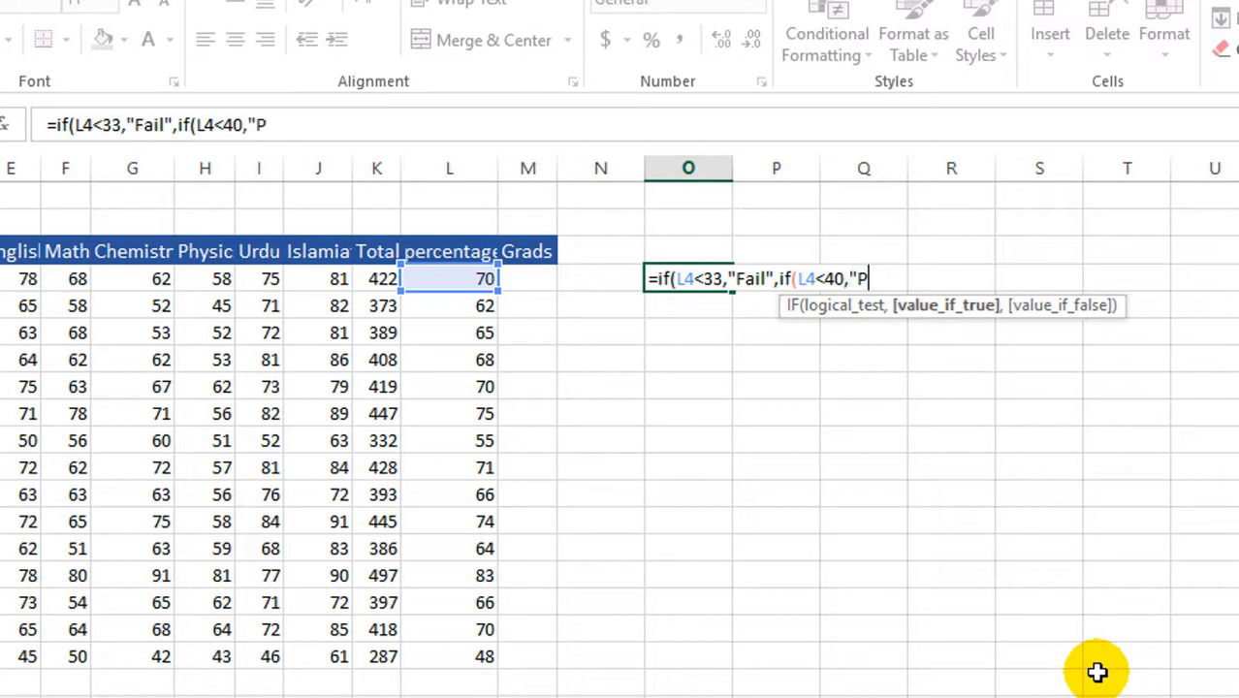
text(ass",)
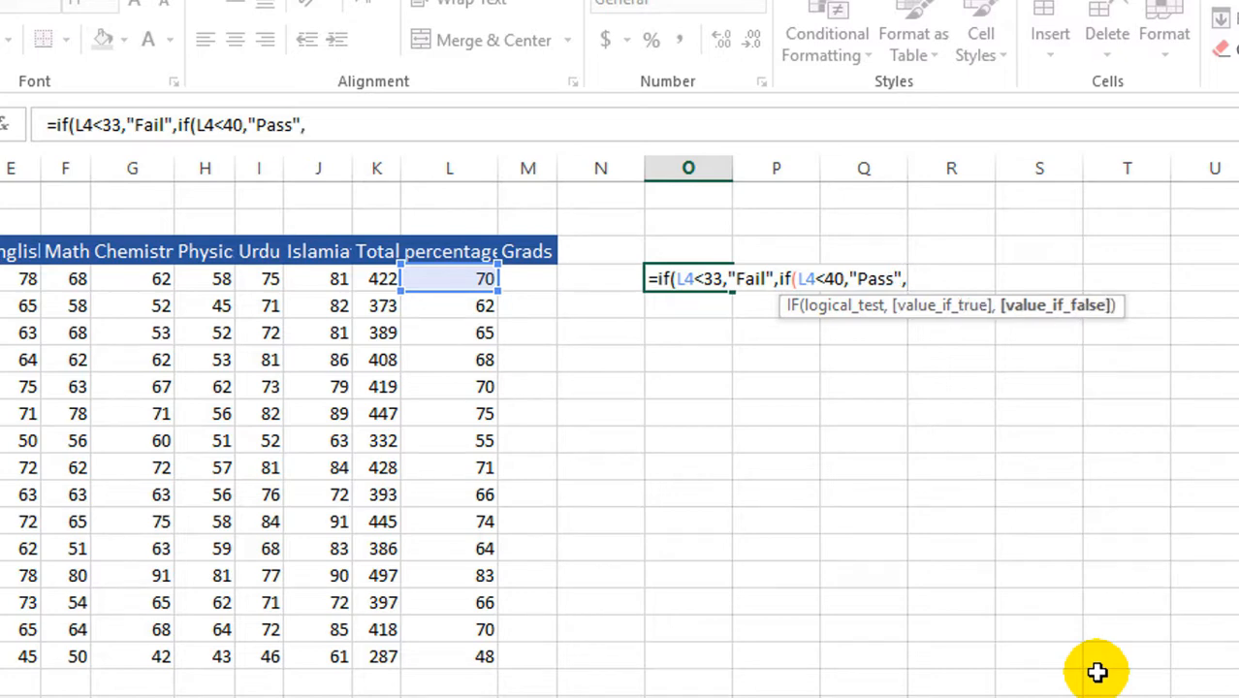
- Nest a third IF in the O4 formula with the logical test L4<50
text(if()
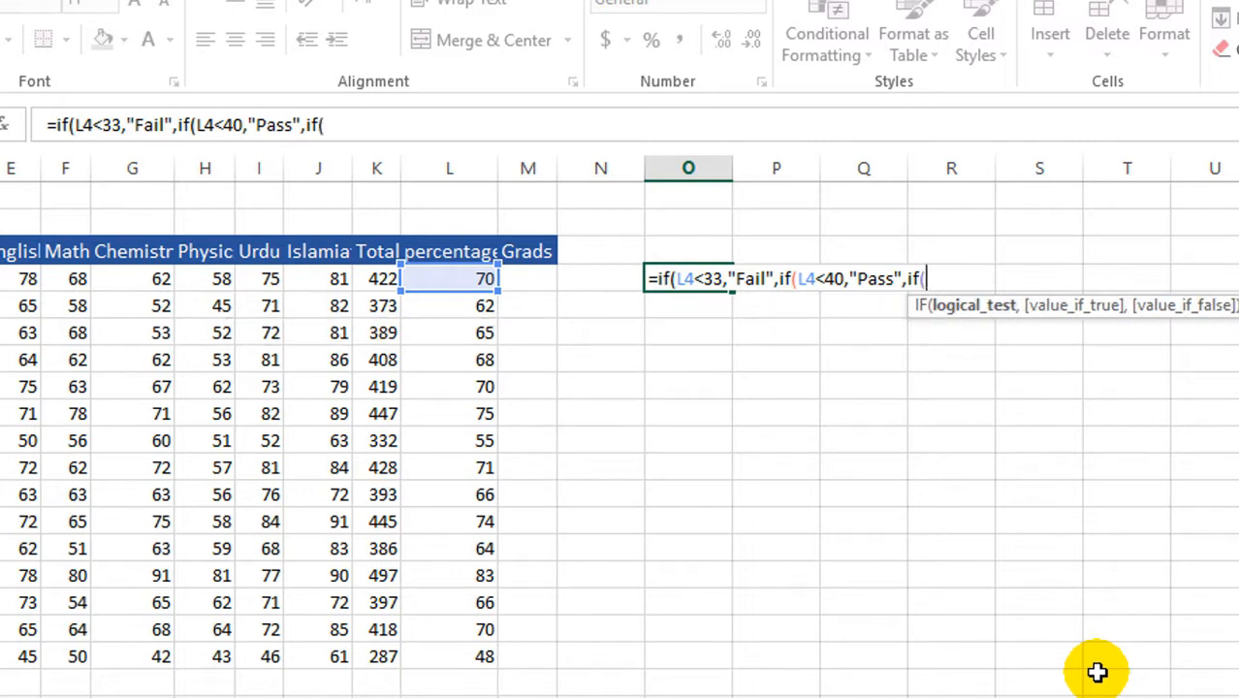
click(448, 278)
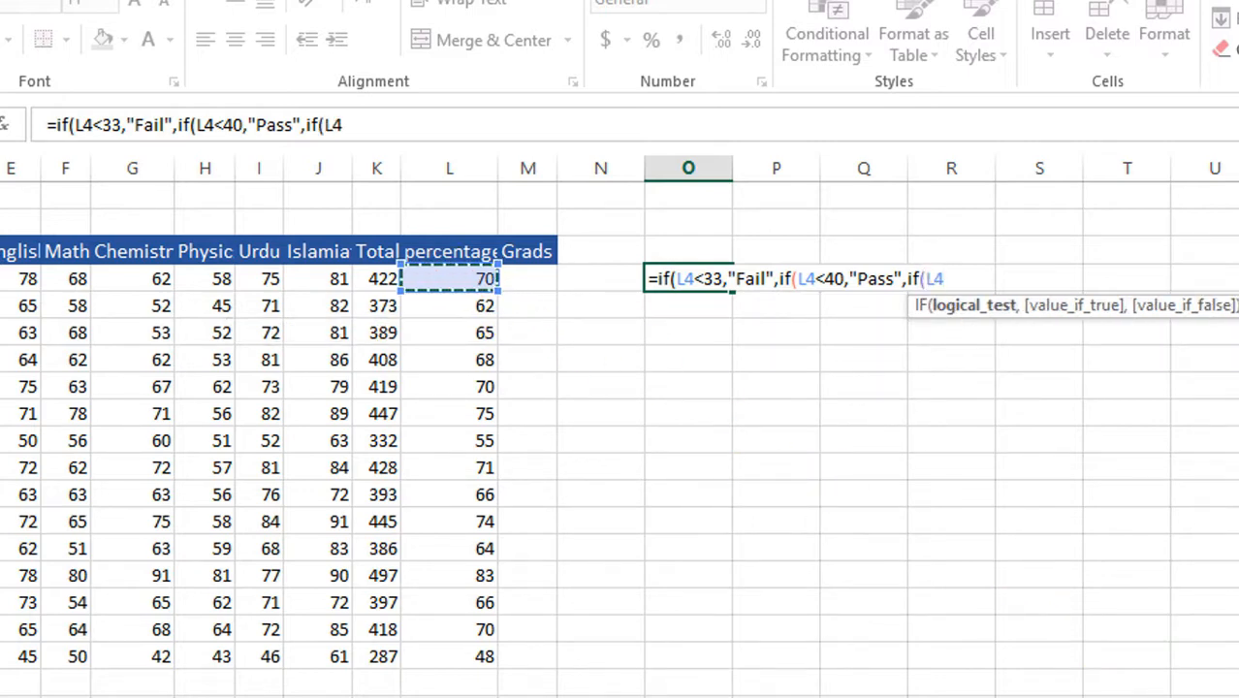
text(<50)
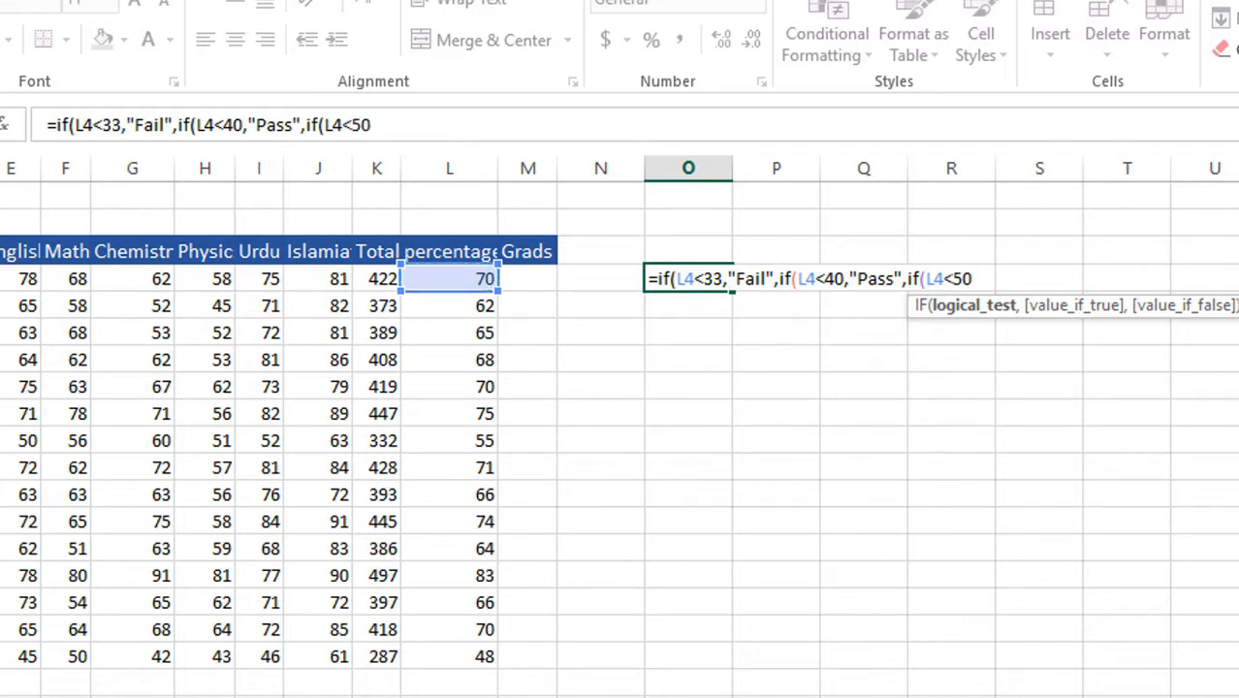
text(")
text(,)
text(")
text(D"))
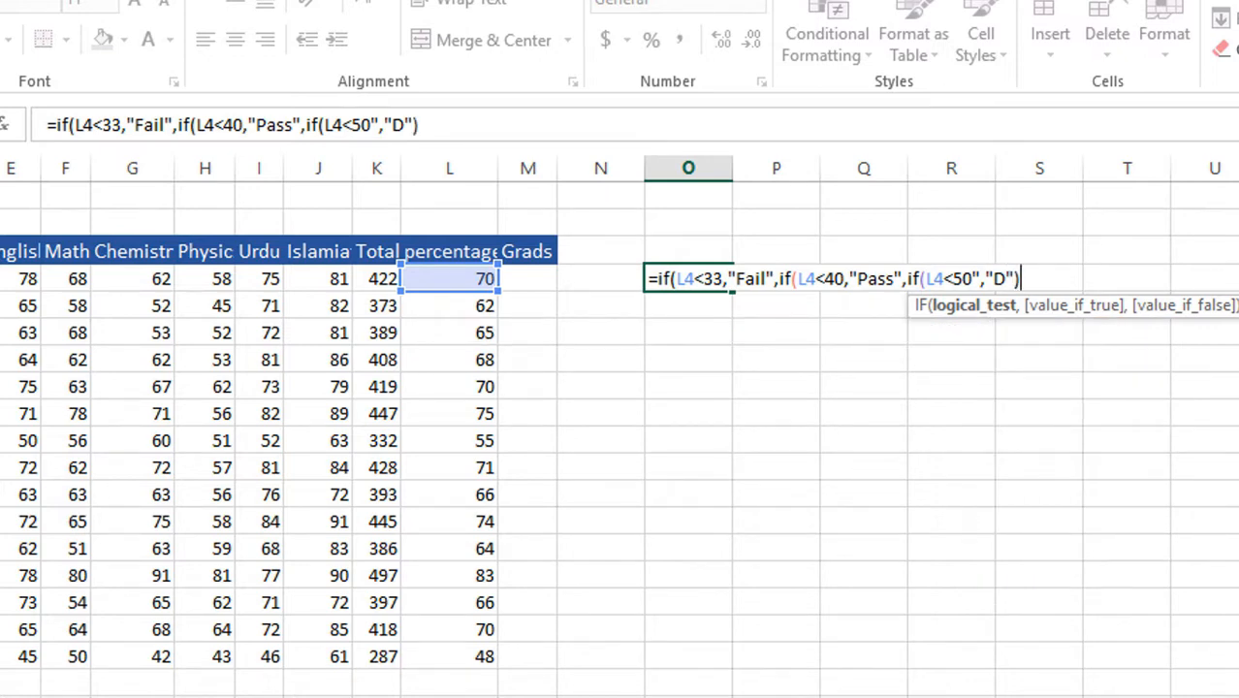
key(BackSpace)
text(,)
key(BackSpace)
key(BackSpace)
key(BackSpace)
key(BackSpace)
key(BackSpace)
- Have the third IF return "D" when true and an empty string otherwise, then close all three IFs and enter the formula
text(,)
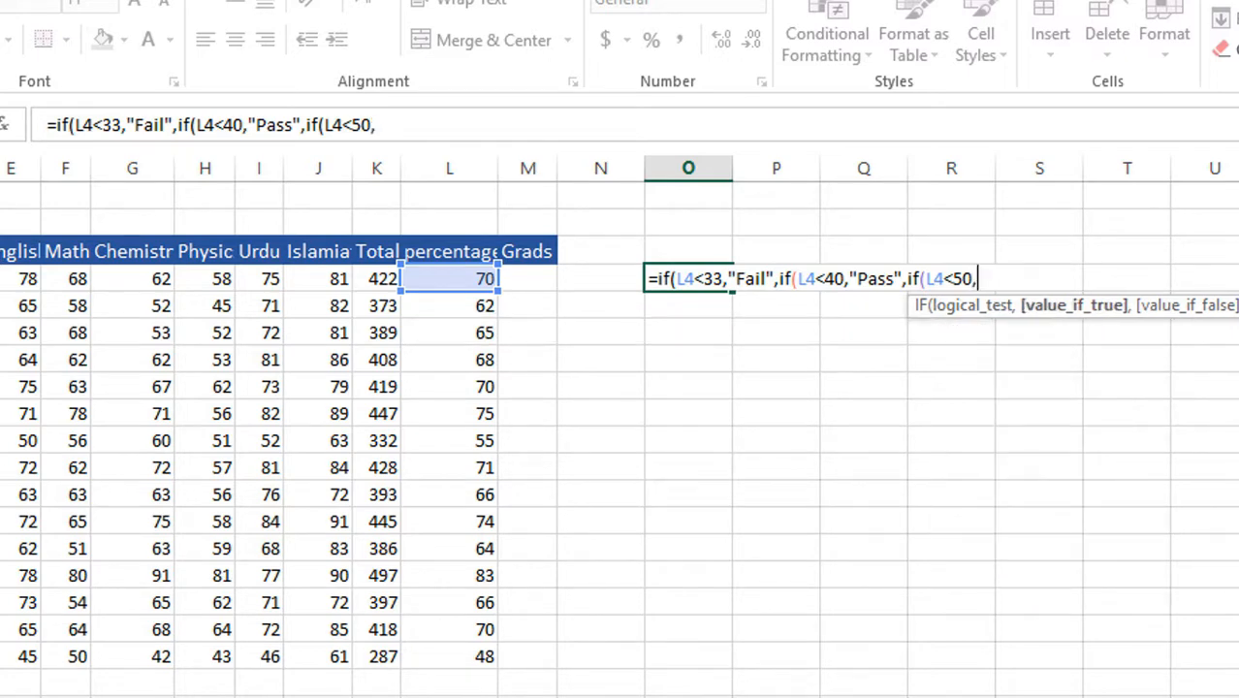
text("D")
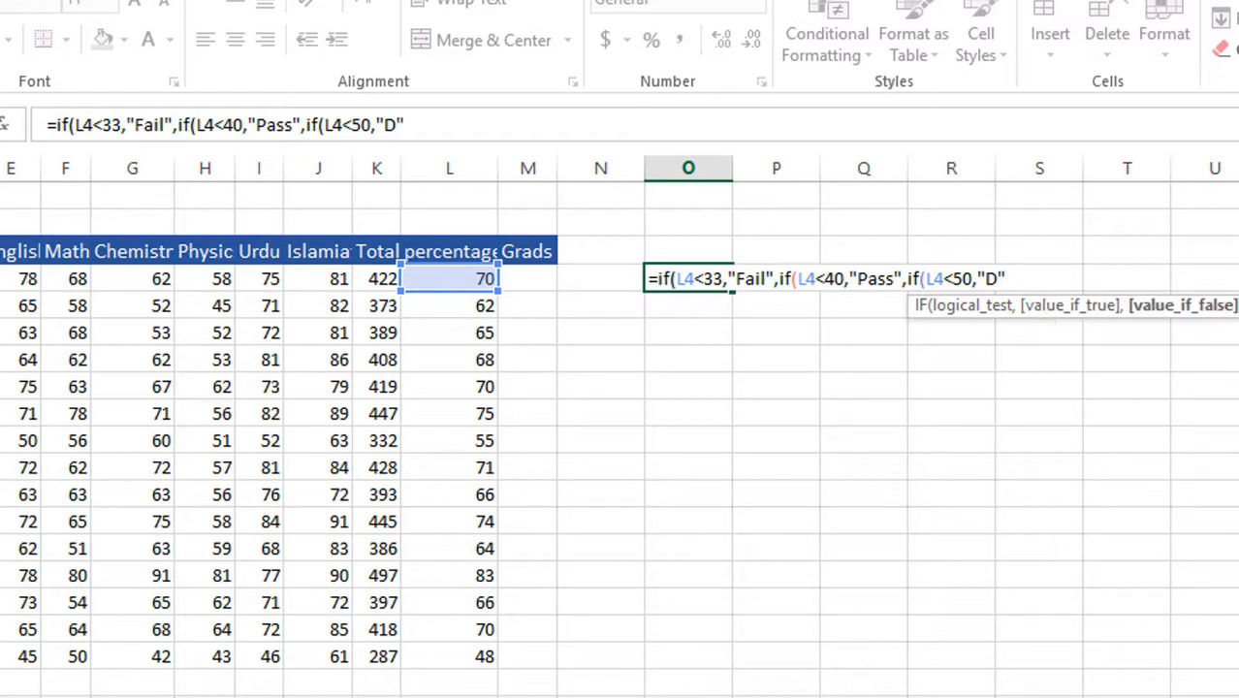
text(,"")))
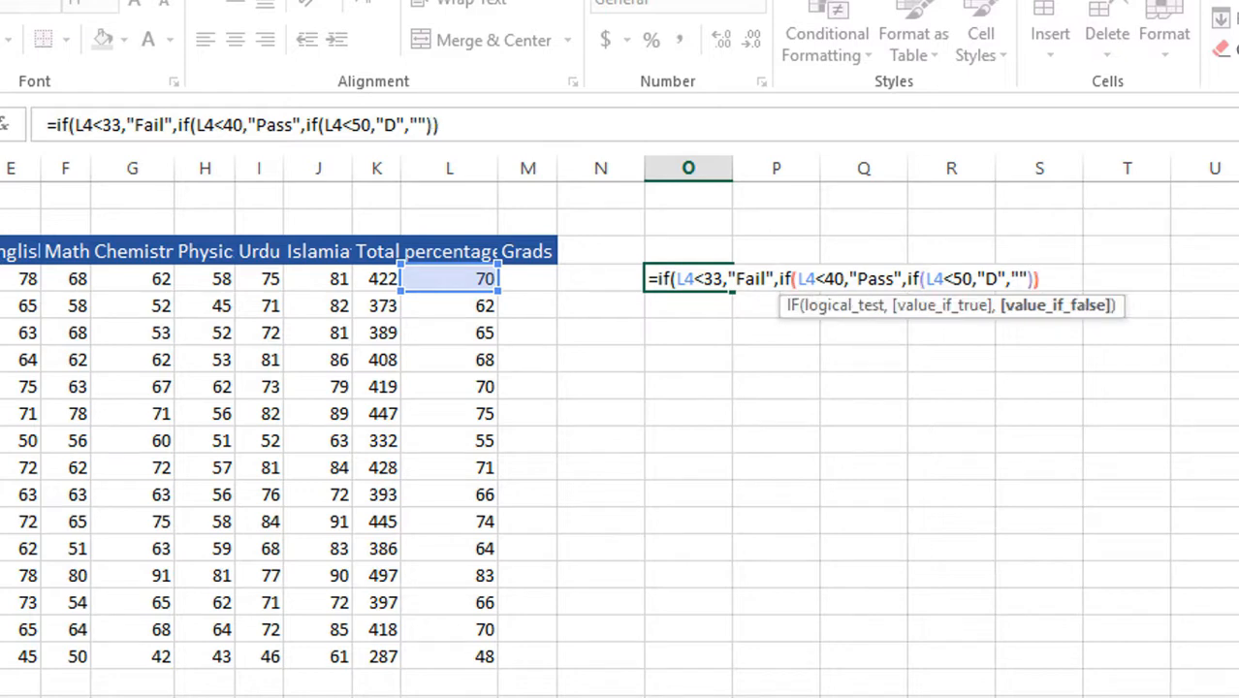
text())
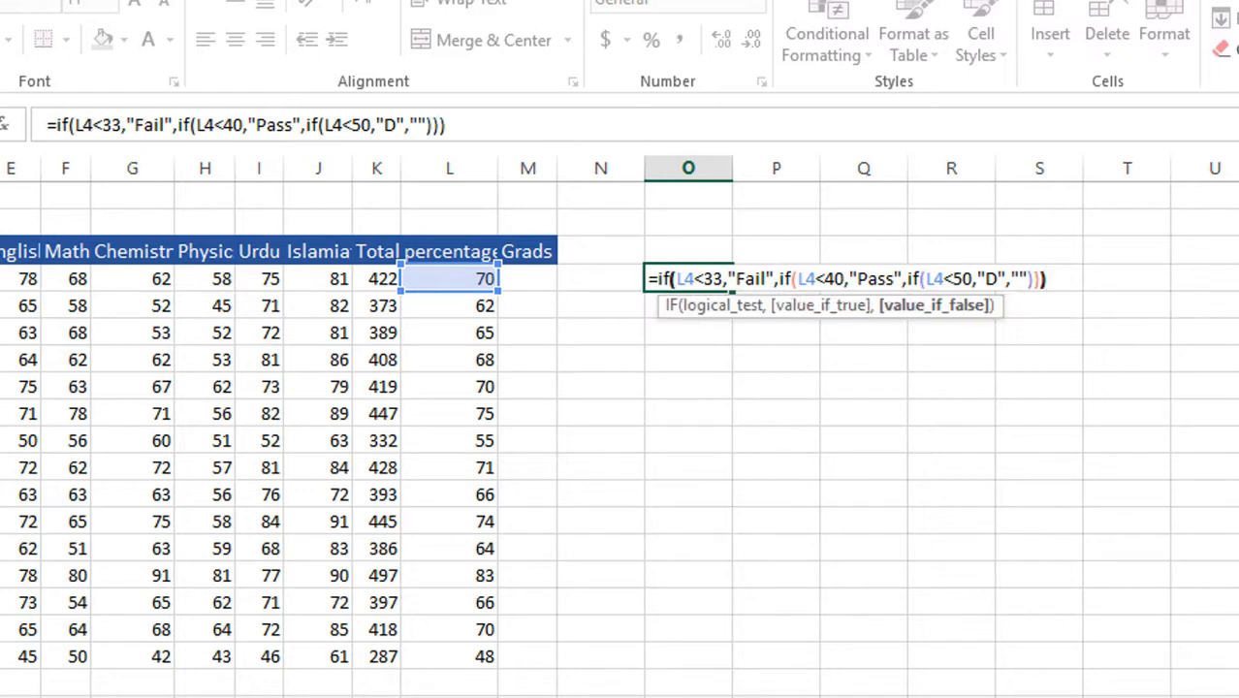
key(Return)
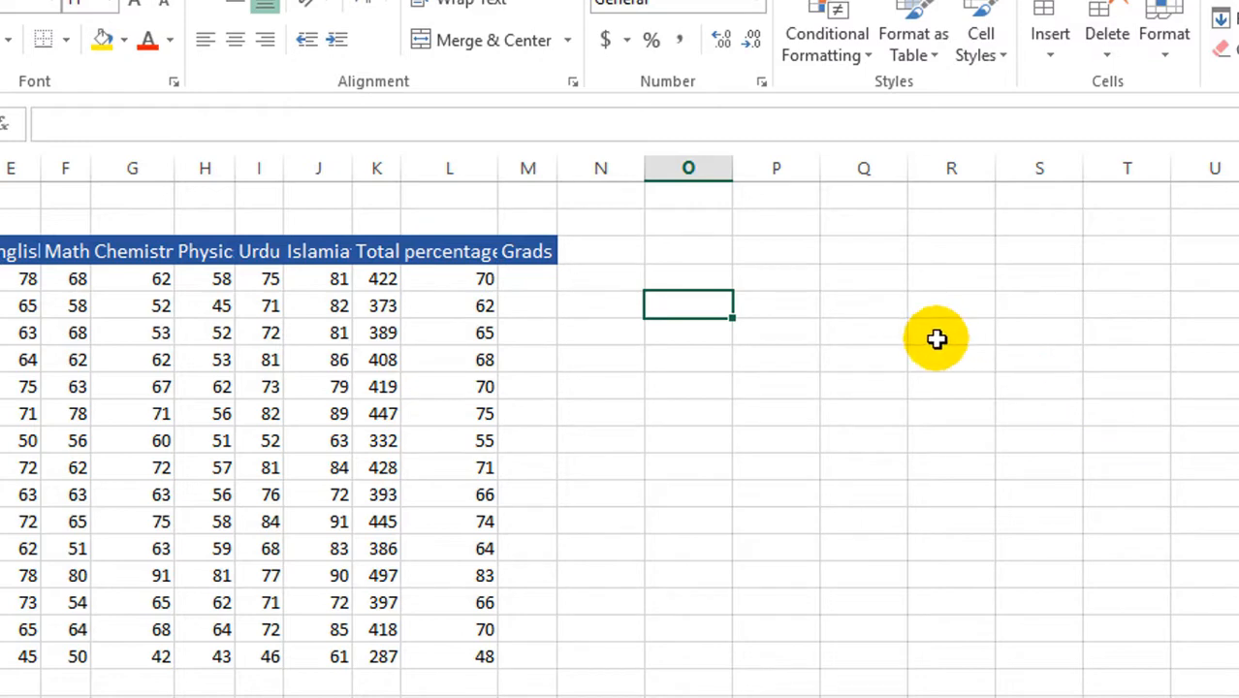
- Fill the O4 grade formula down to O18 and check the copied formula in O18
click(717, 280)
drag(733, 289, 816, 625)
click(918, 515)
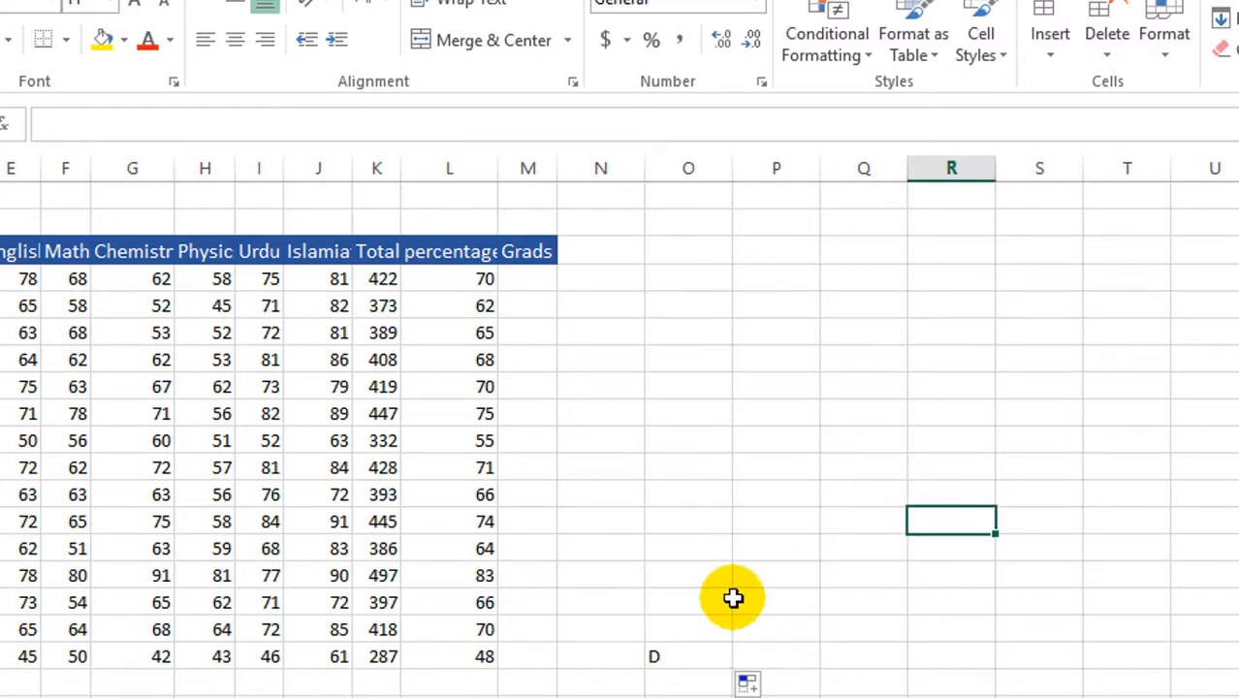
click(696, 658)
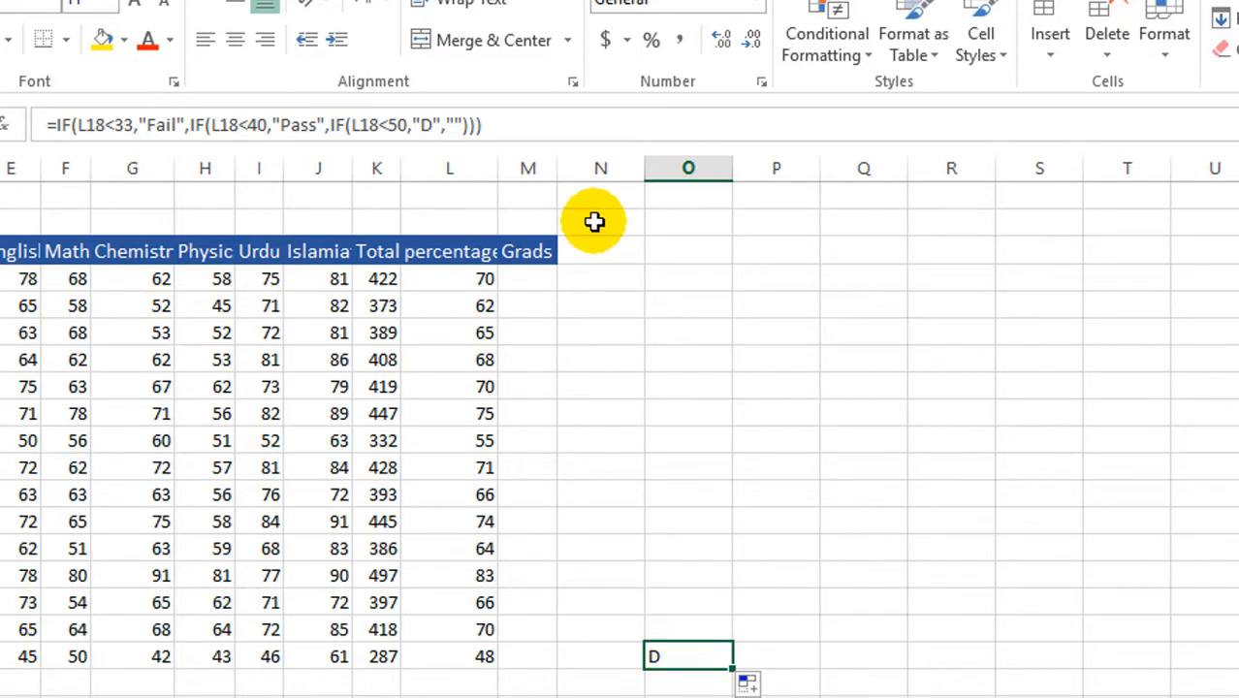
- Reopen the O4 grade formula and remove the empty string from the third IF's false argument
click(676, 277)
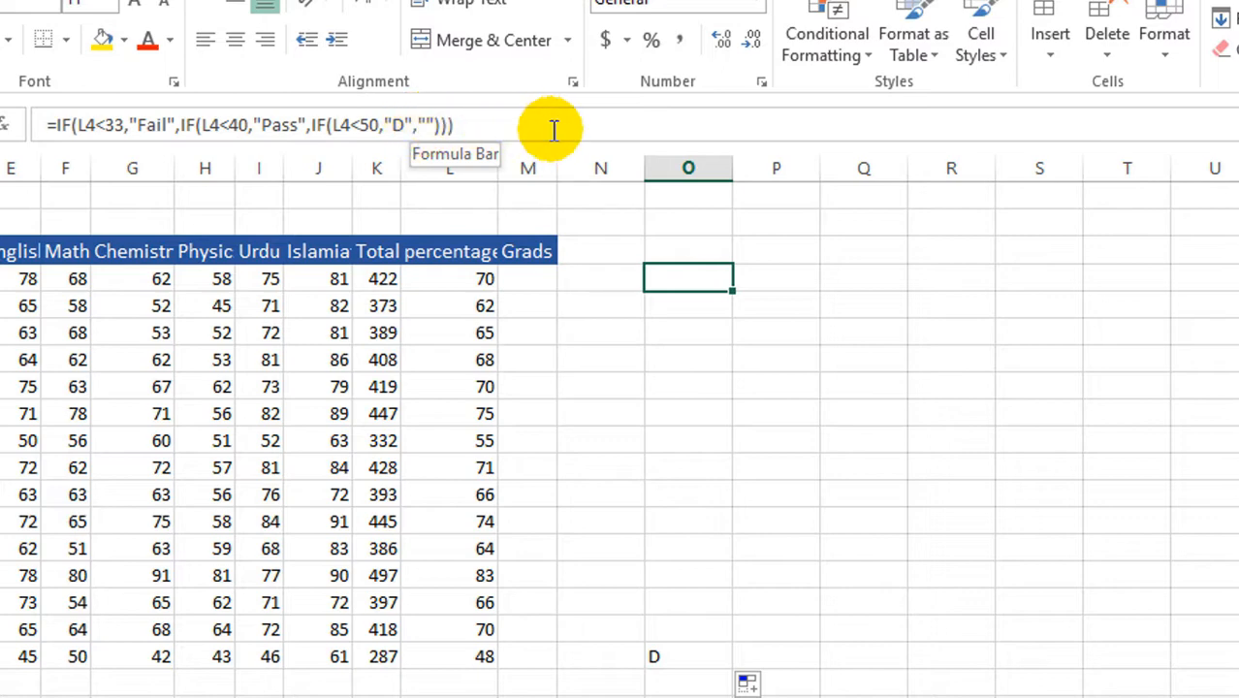
click(419, 123)
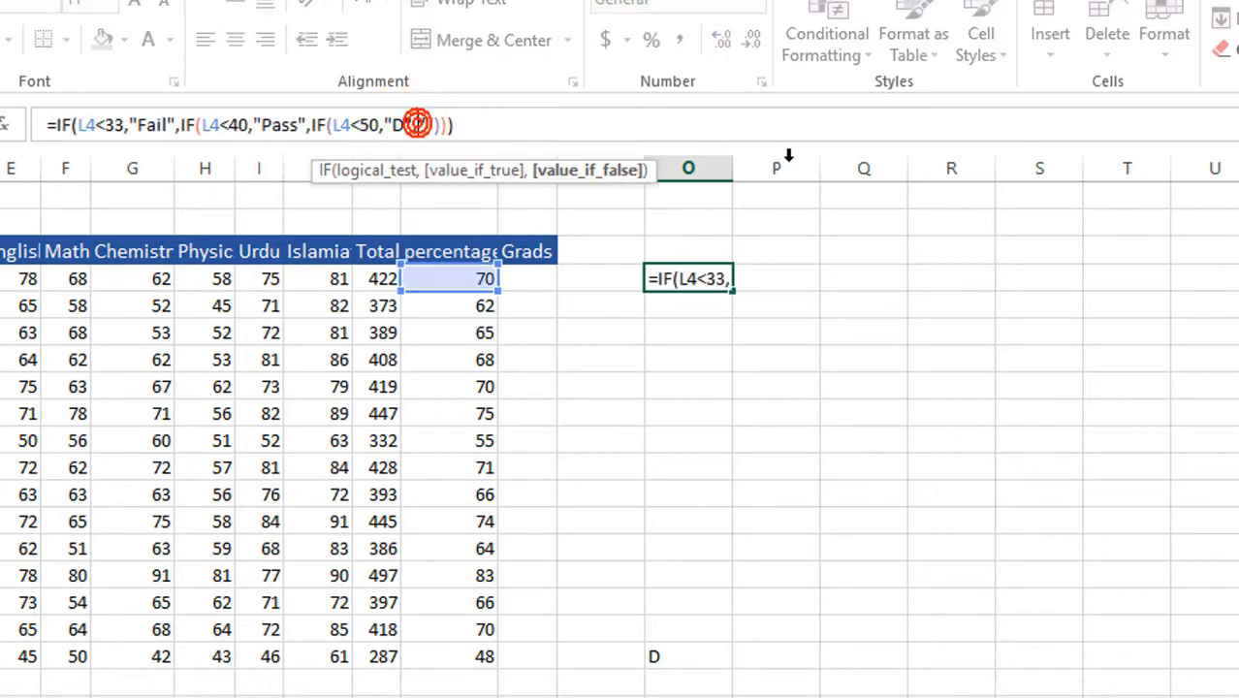
click(437, 121)
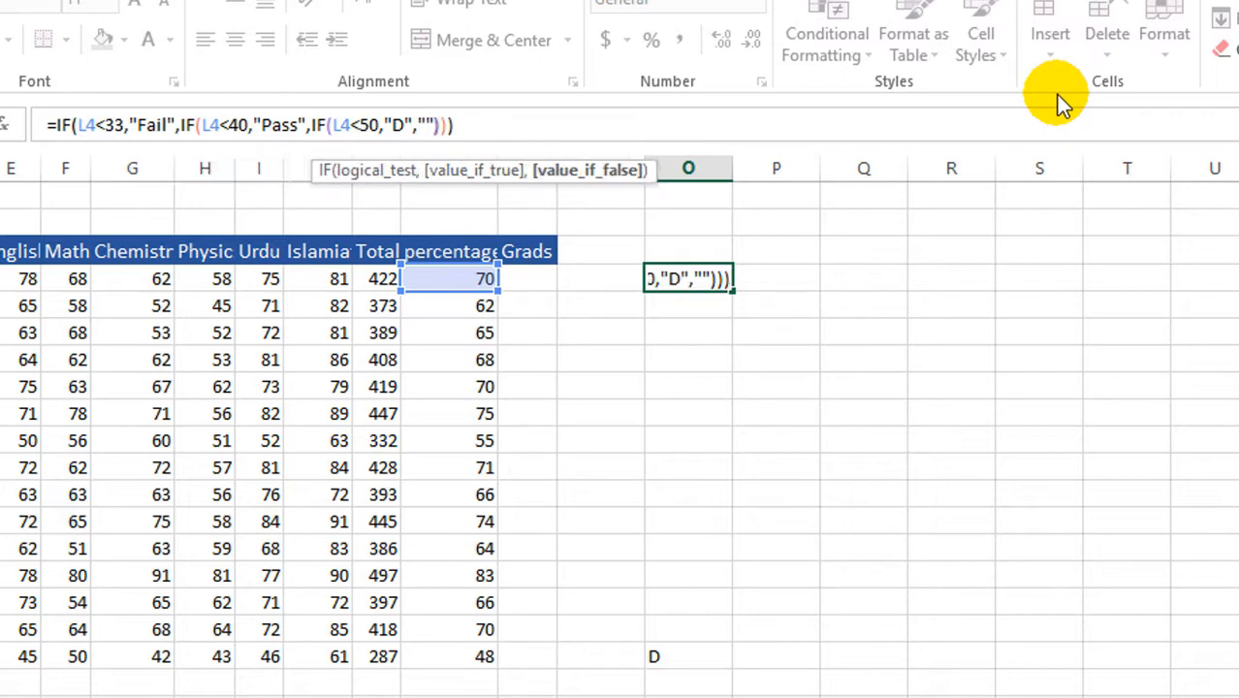
key(BackSpace)
key(BackSpace)
key(BackSpace)
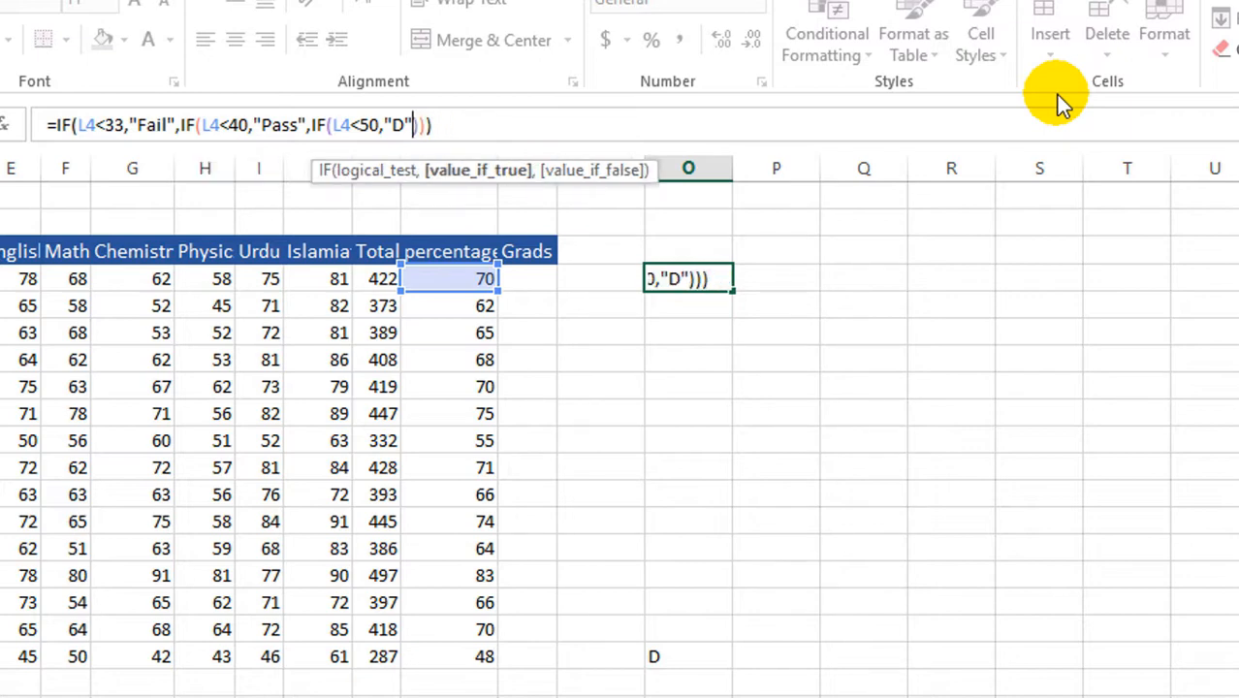
text(,)
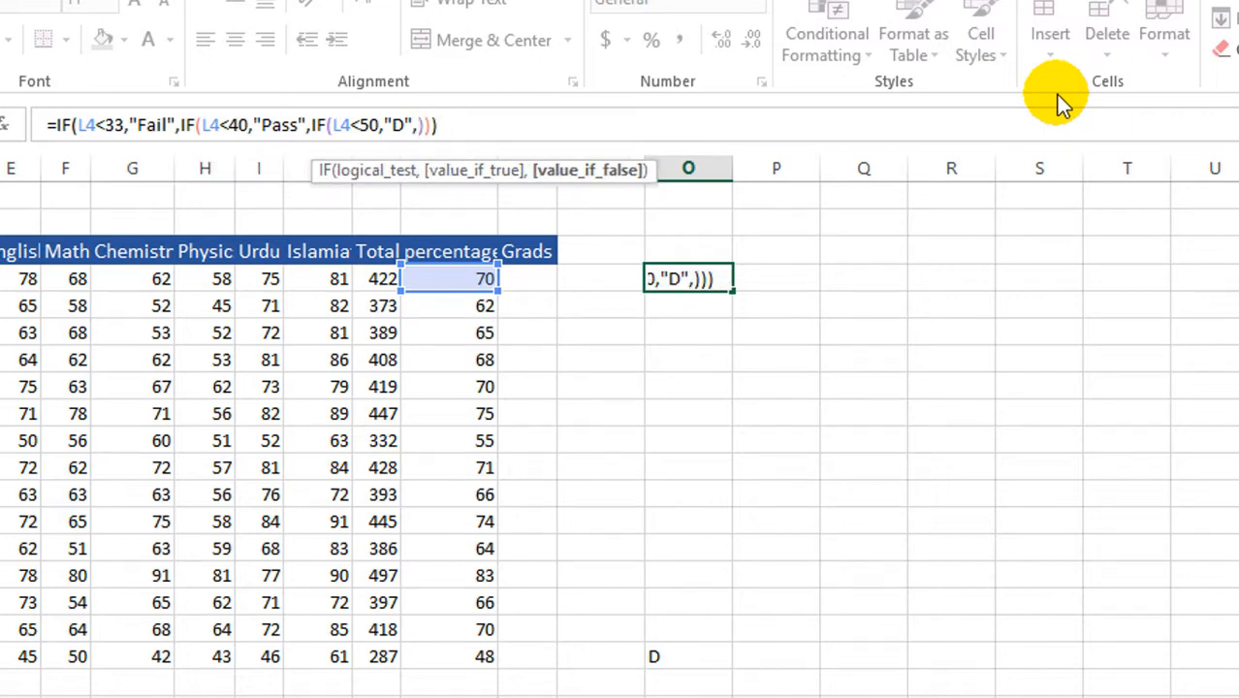
- Nest a fourth IF in the O4 formula's false argument that tests L4<60 and returns "C" when true
text(if()
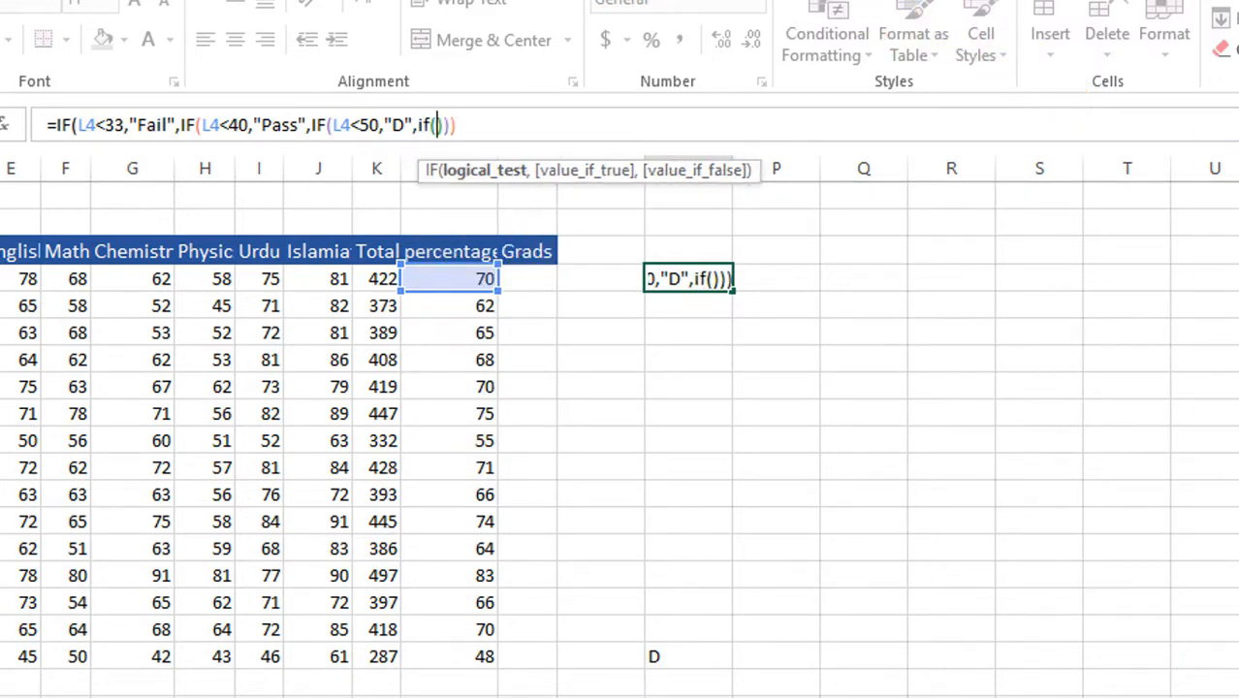
click(453, 279)
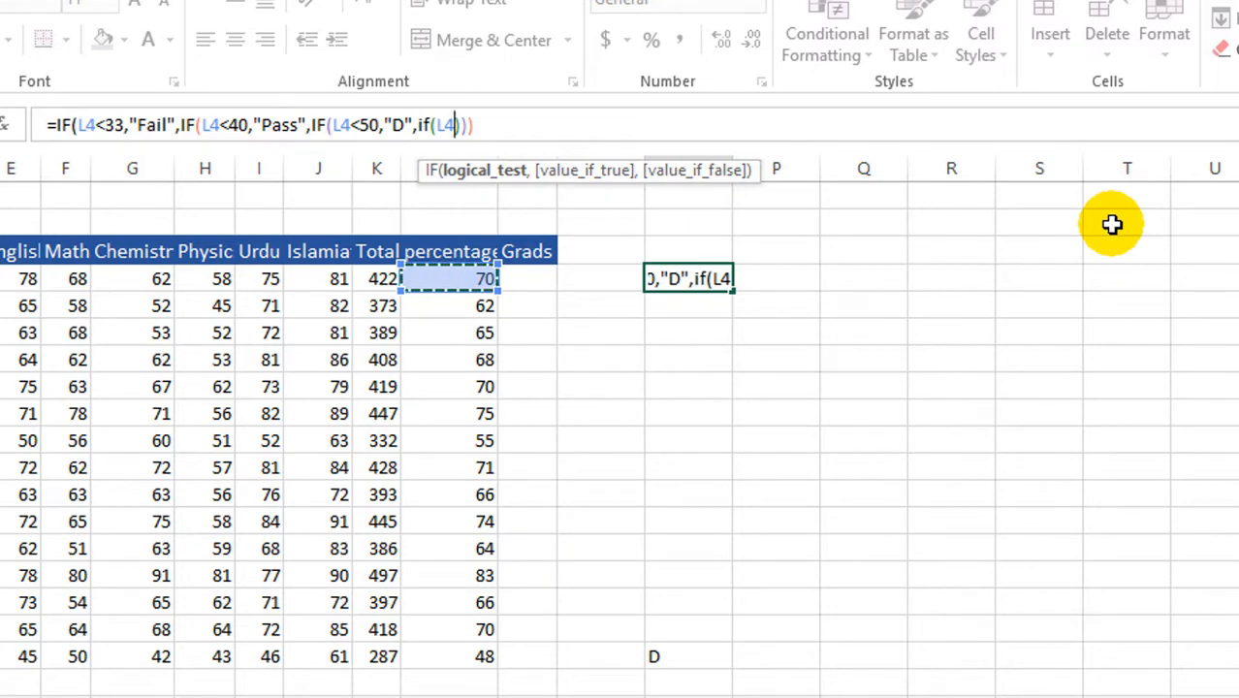
text(<)
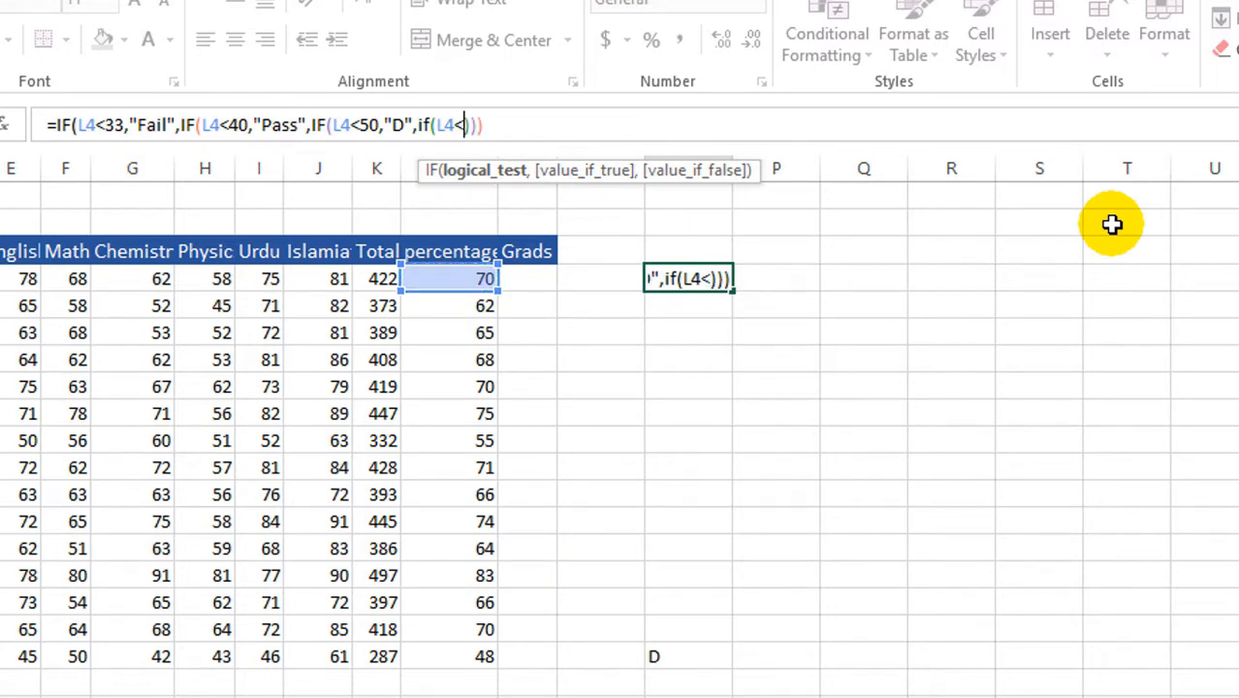
text(60)
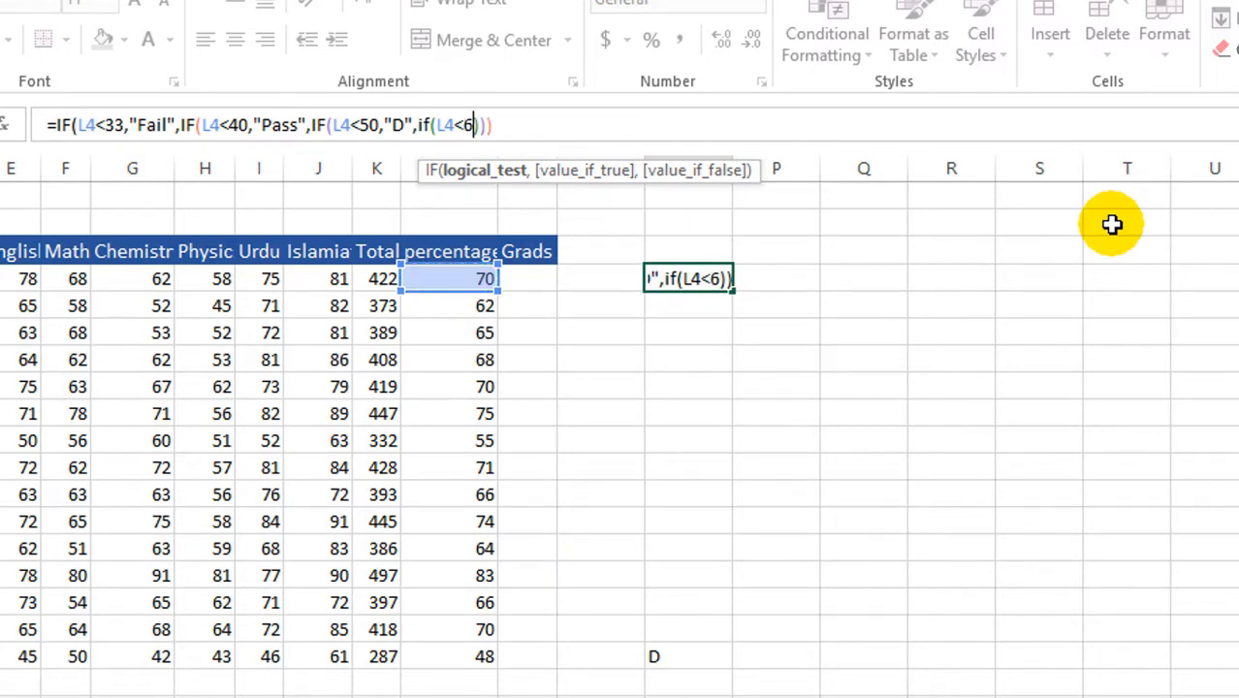
text(,")
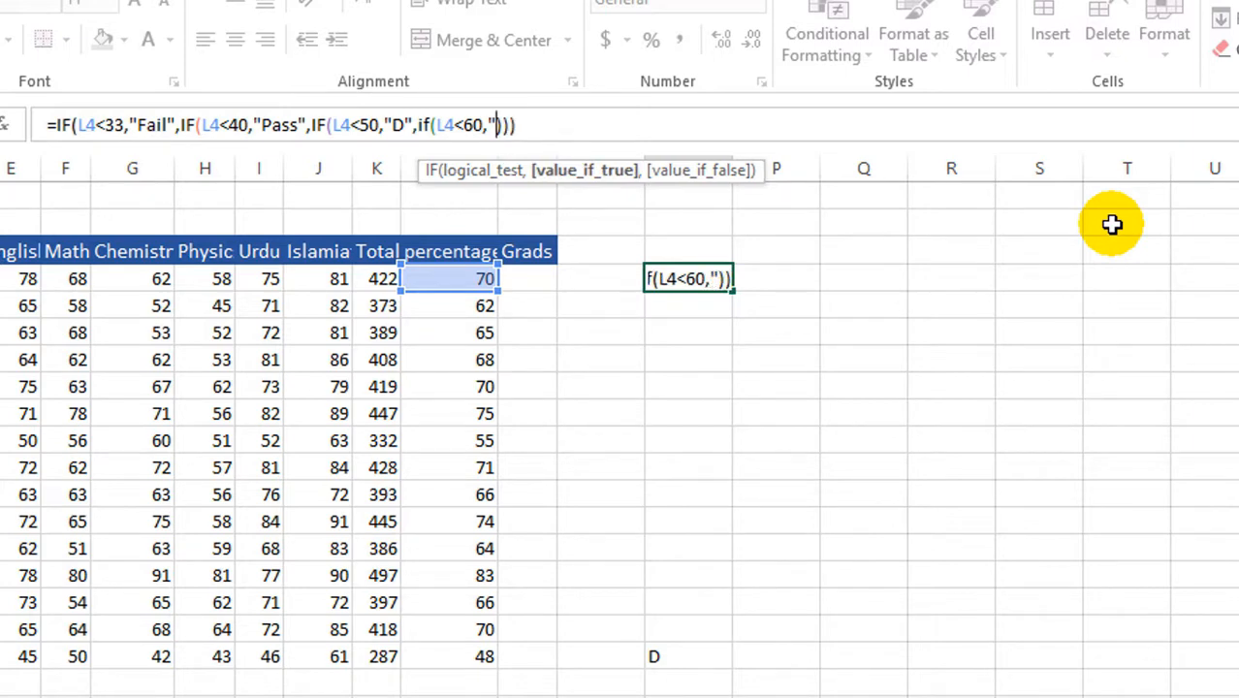
text(C")
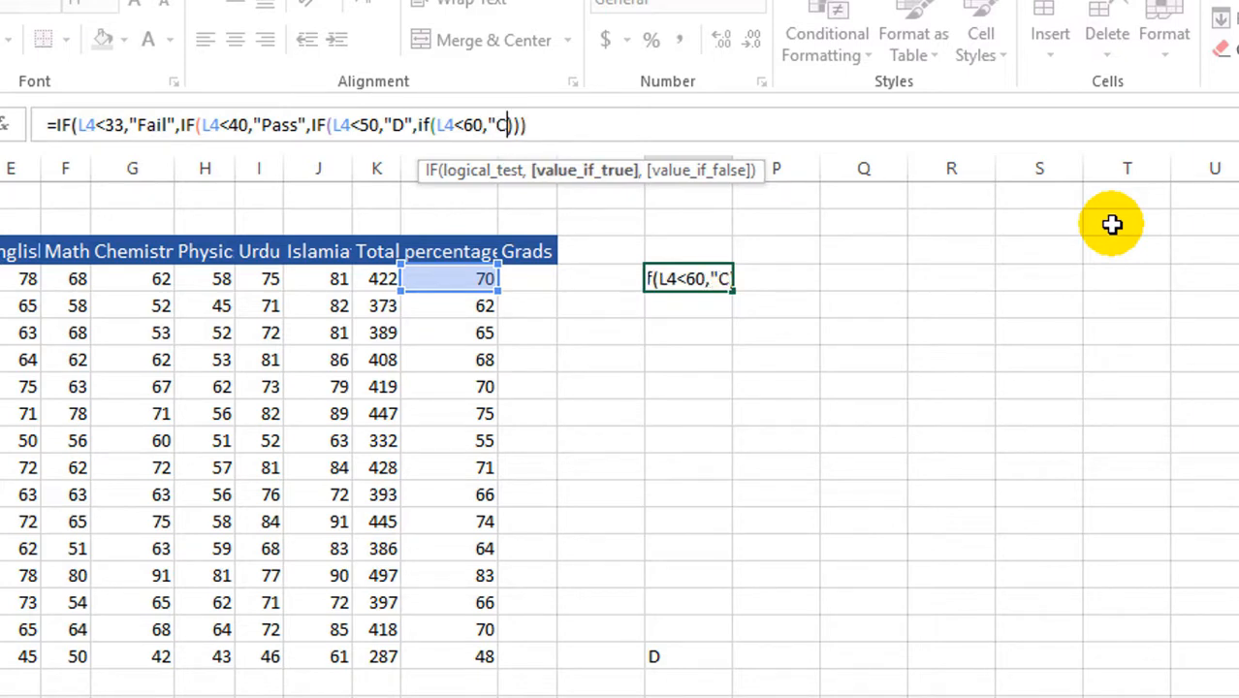
text(,)
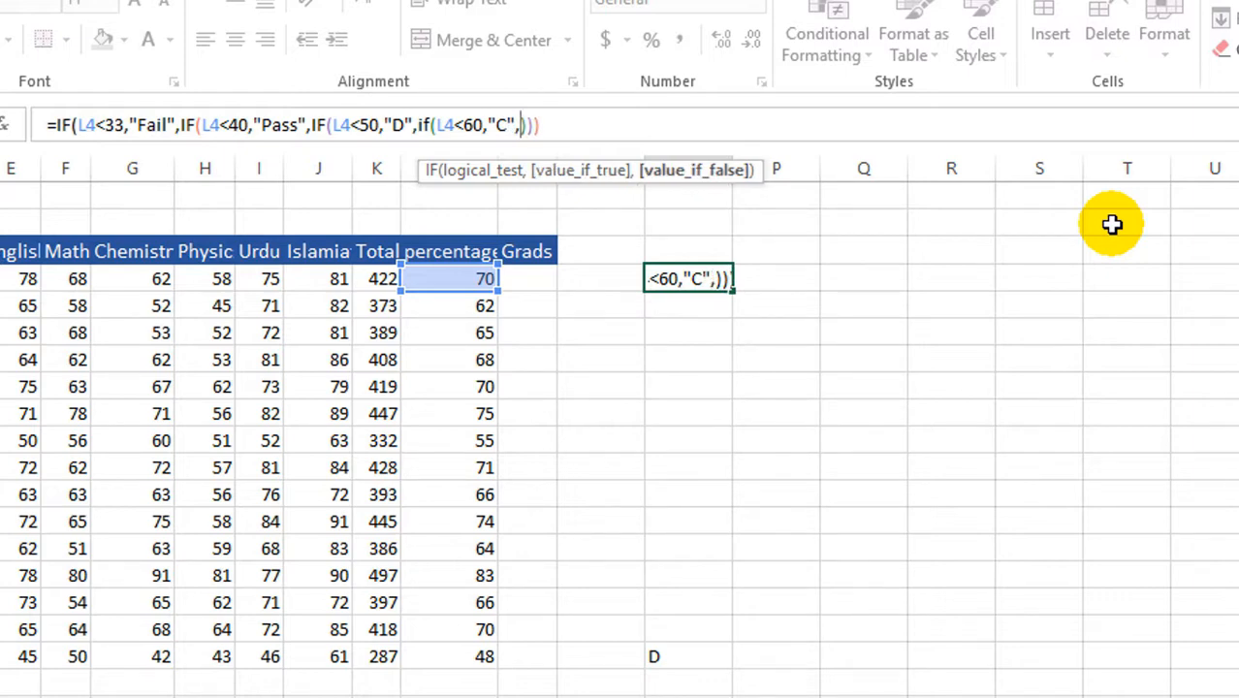
- Nest a fifth IF in the O4 formula that tests L4<70 and returns "B" when true
text(if)
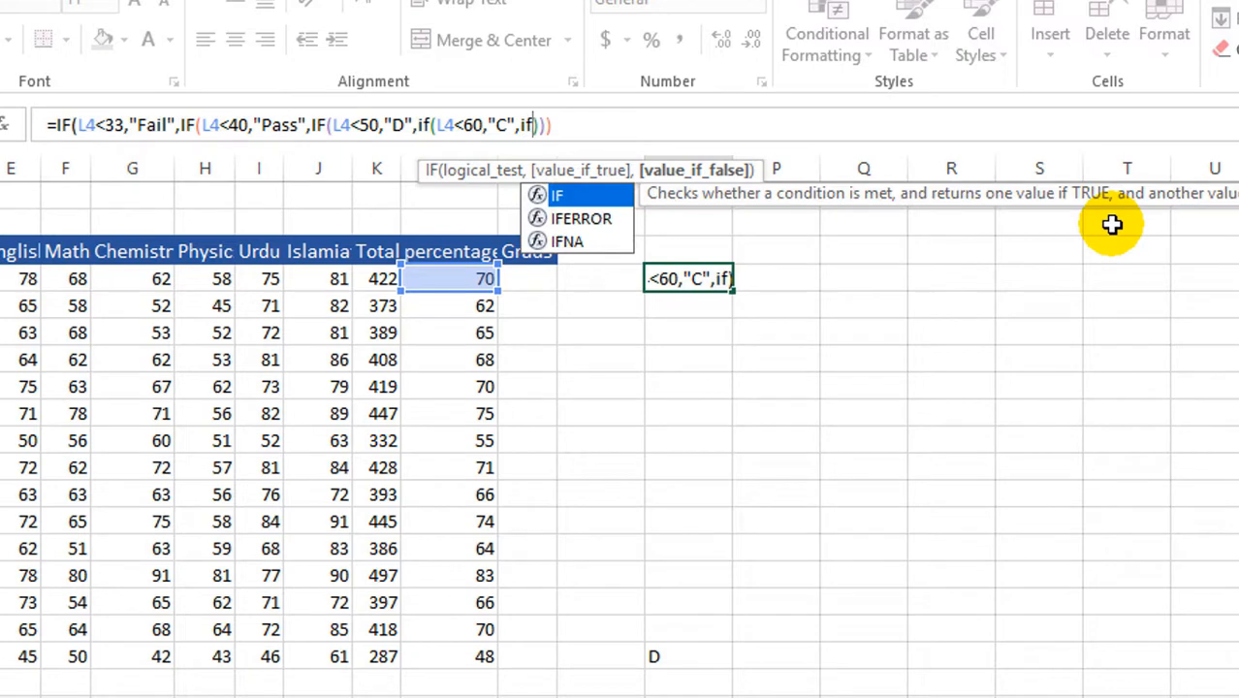
text(()
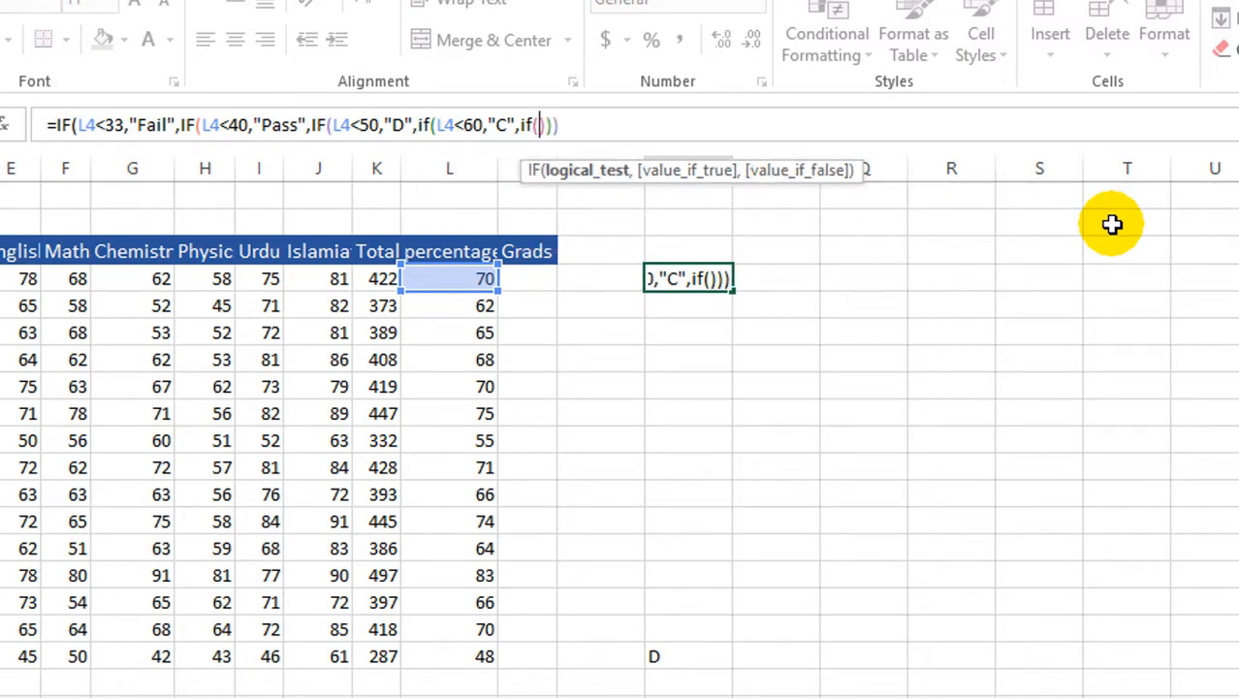
click(446, 278)
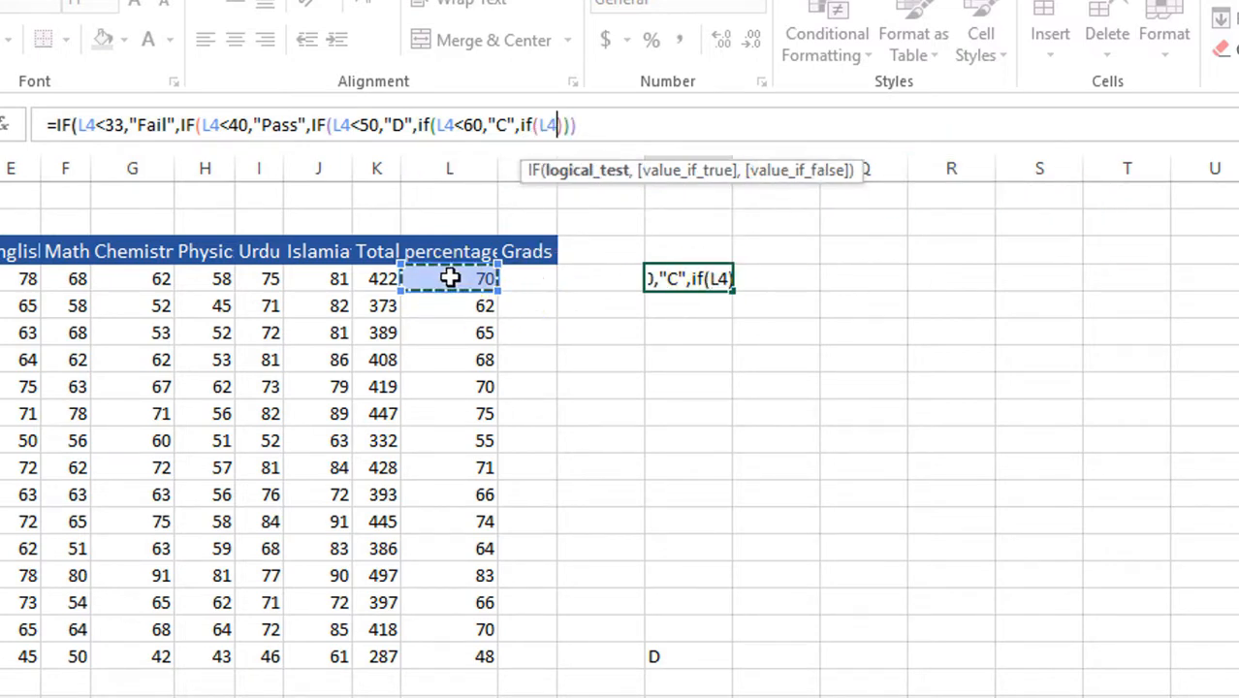
text(<)
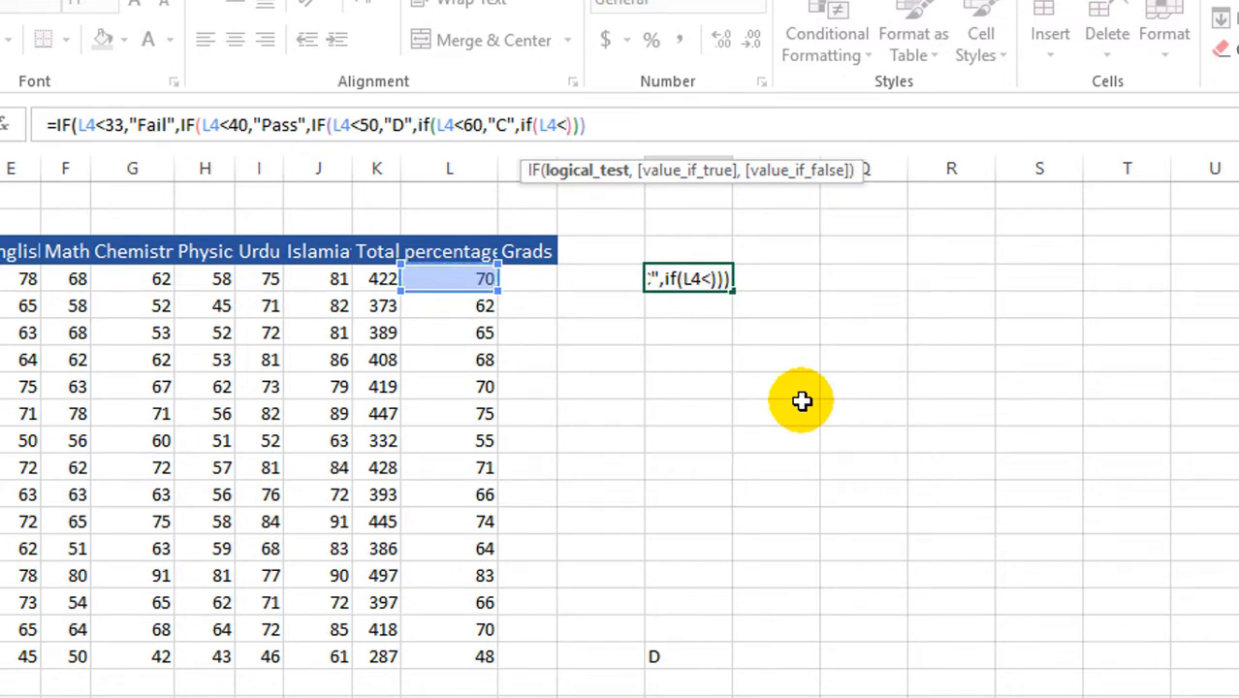
text(70)
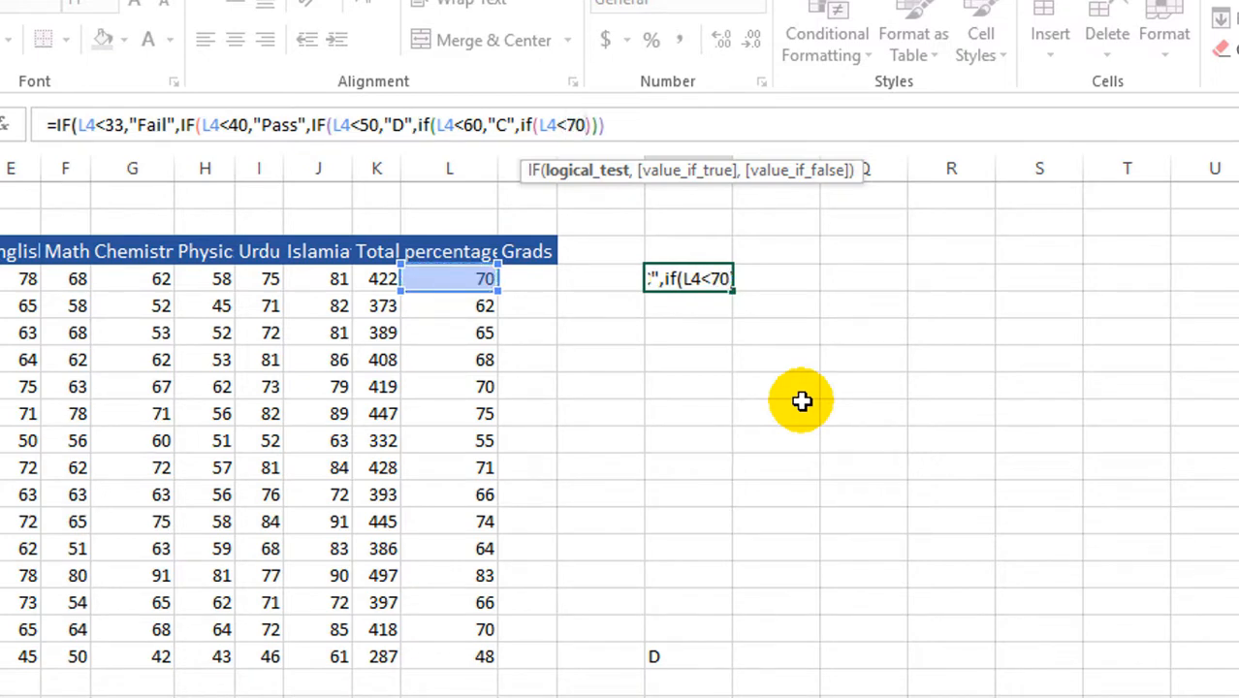
text(,")
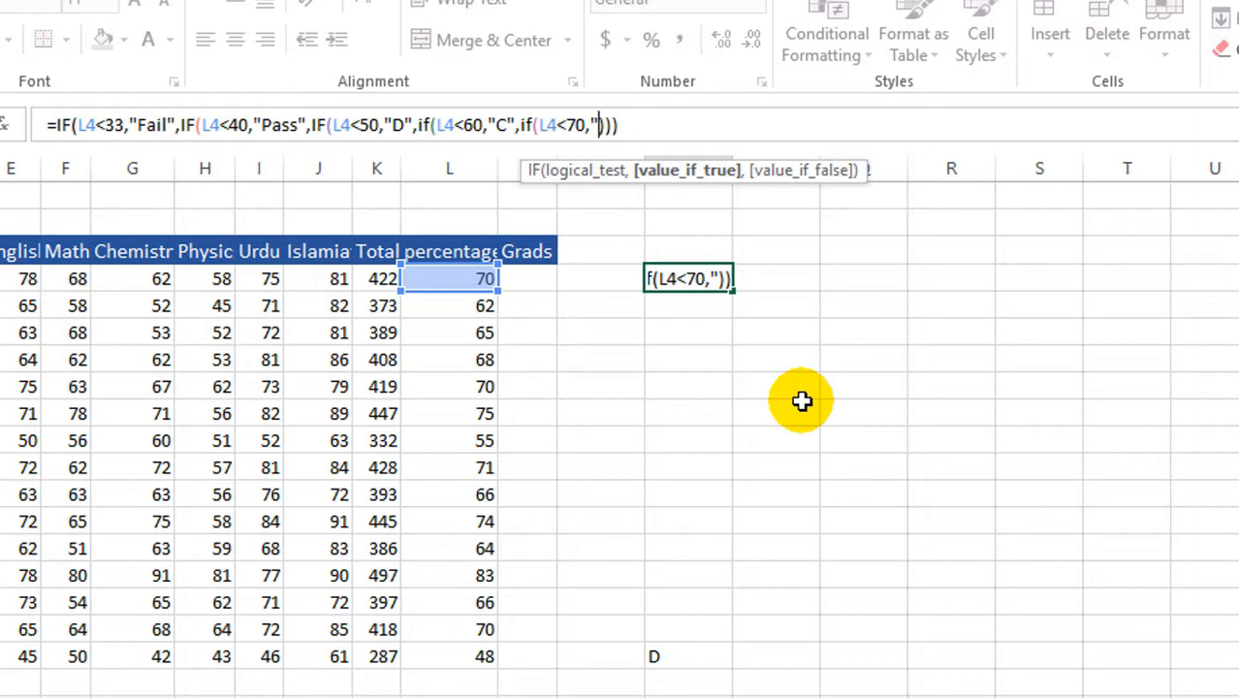
text(B",)
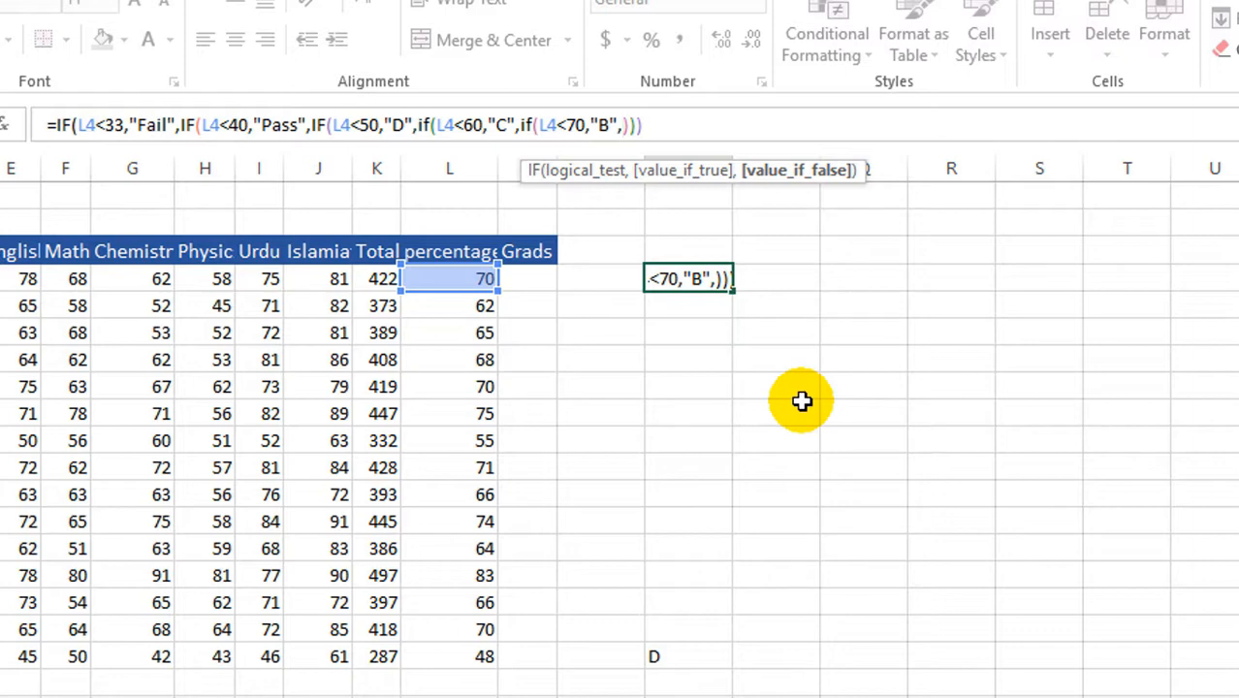
text(if())
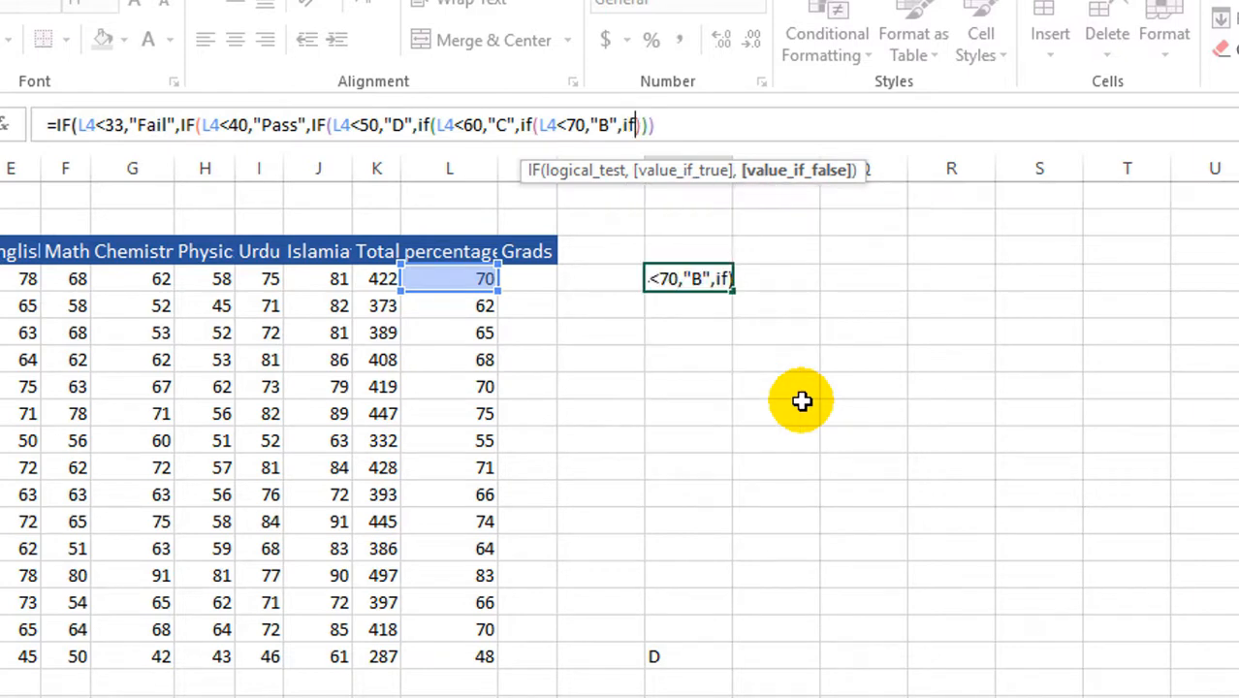
key(Left)
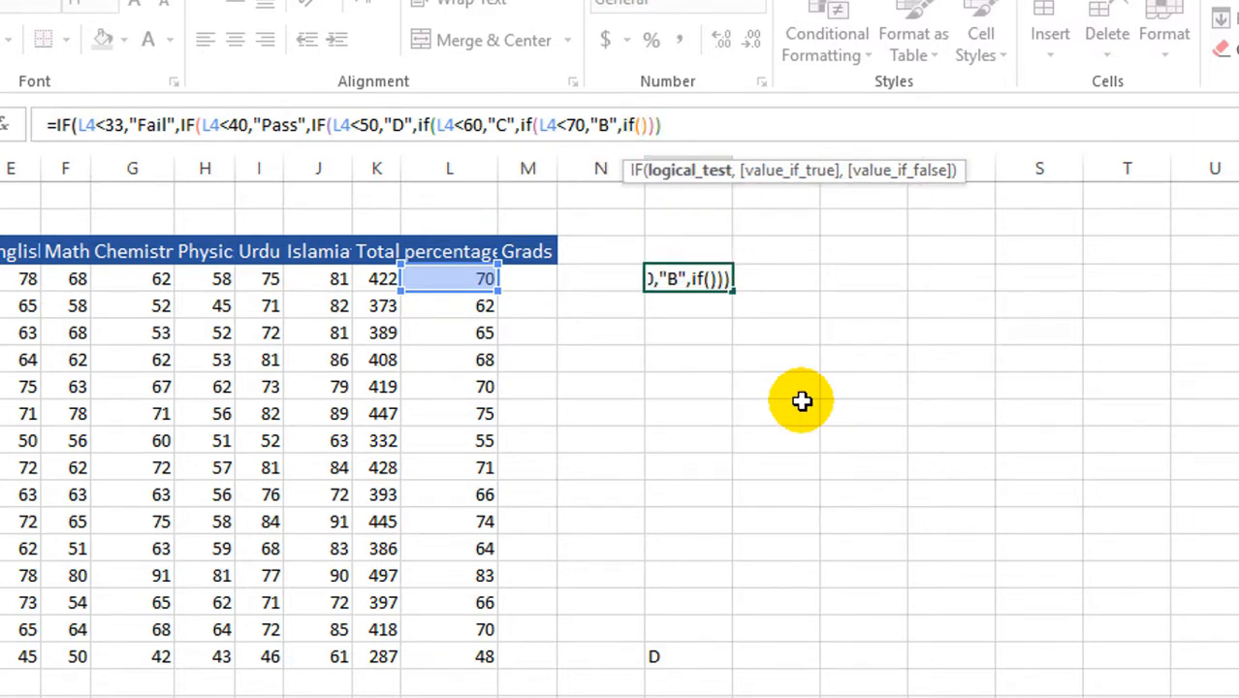
click(482, 282)
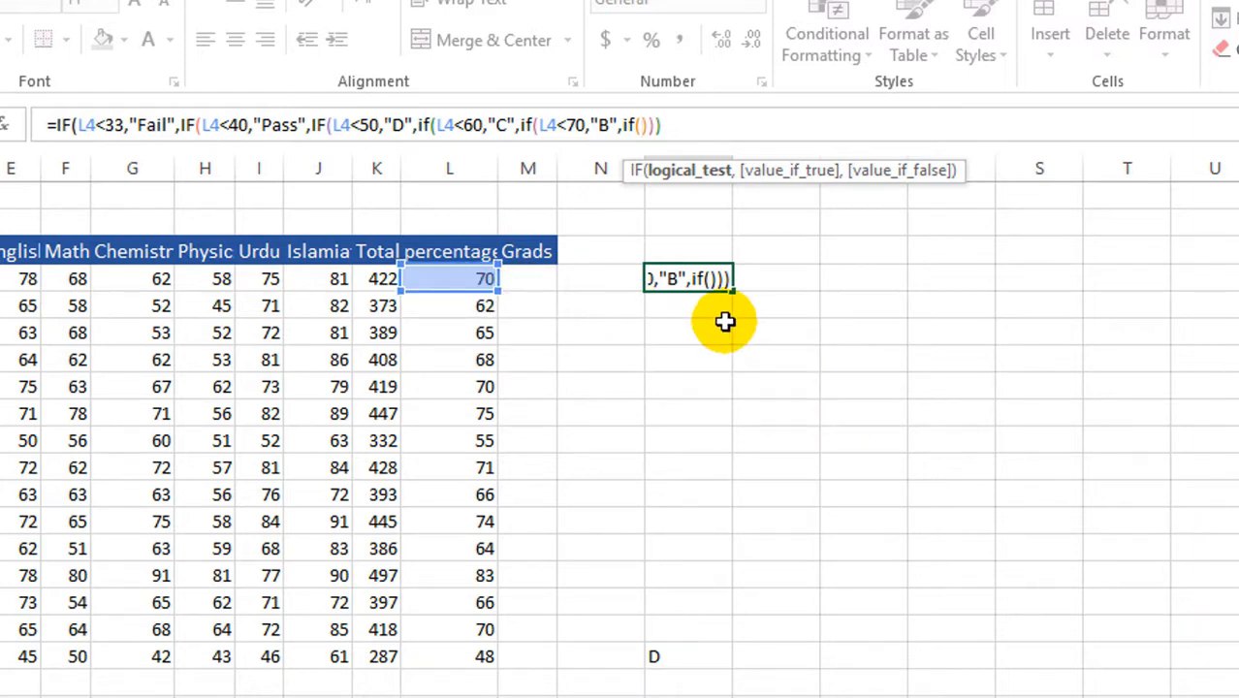
click(475, 277)
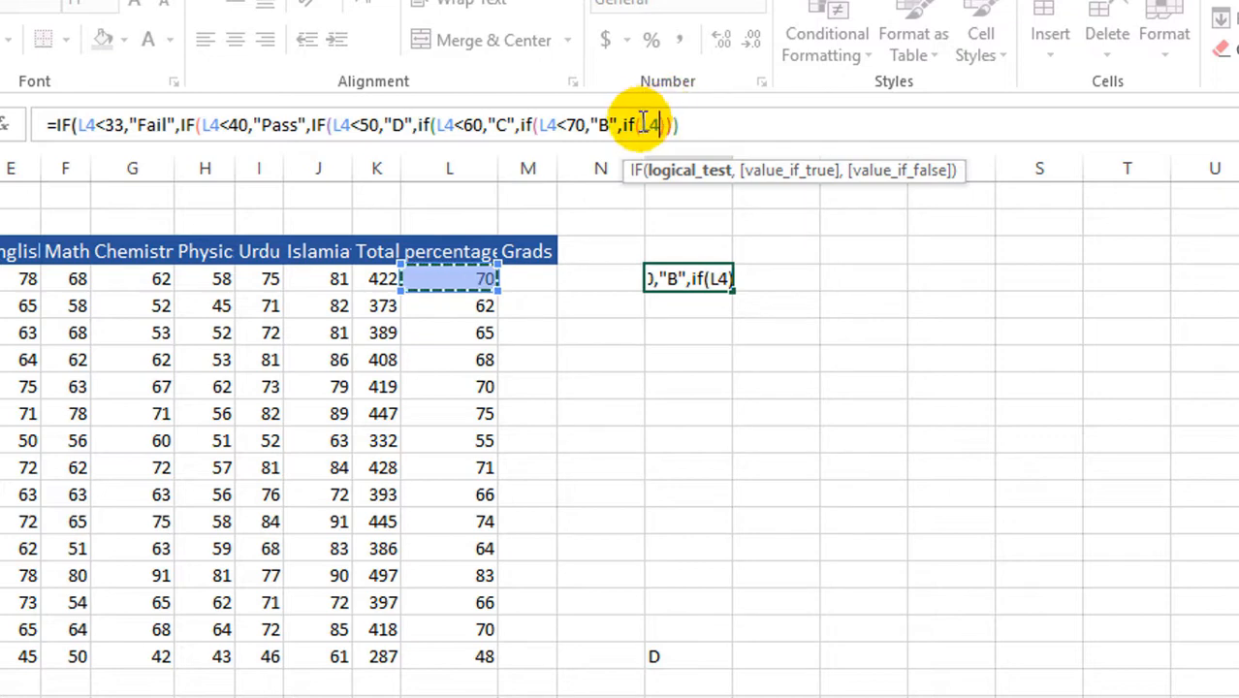
text(<)
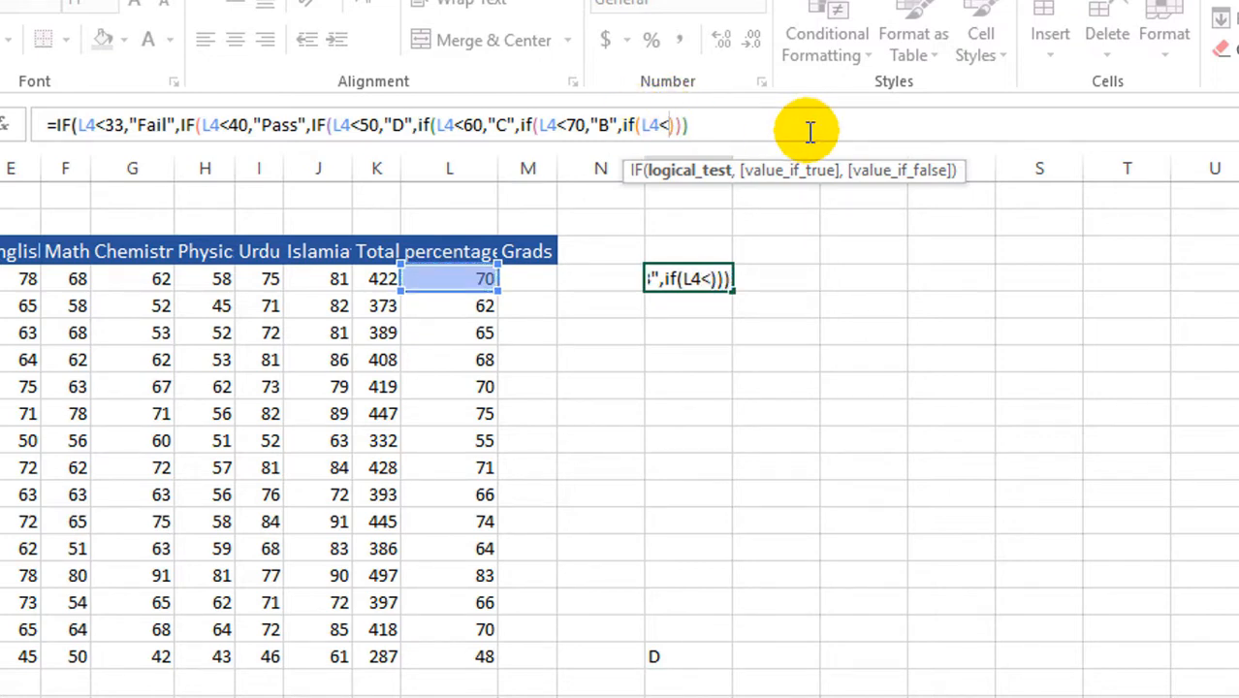
text(80)
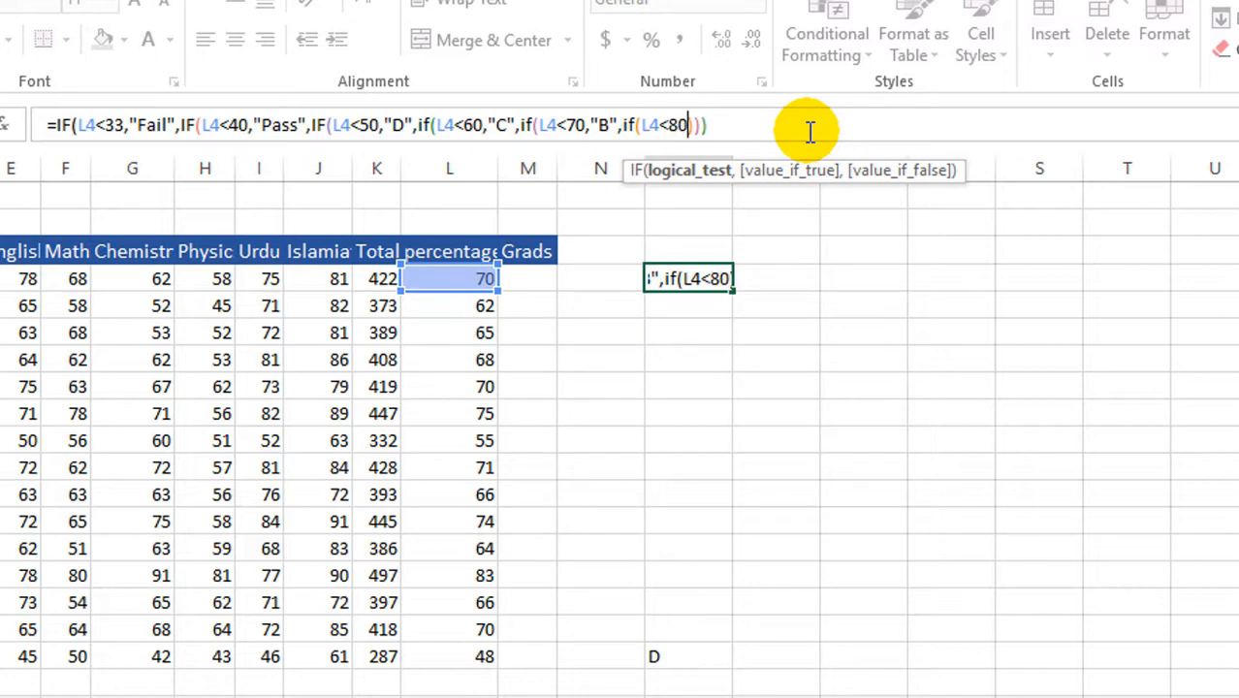
key(BackSpace)
key(BackSpace)
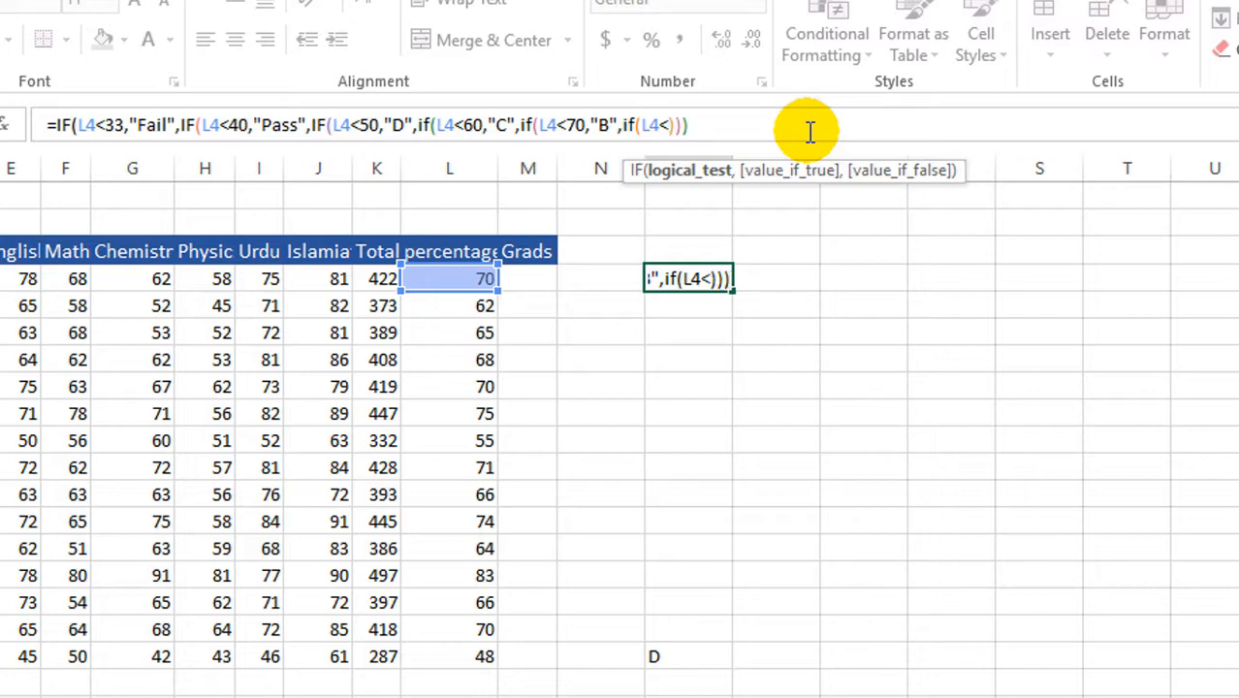
key(BackSpace)
key(BackSpace)
key(BackSpace)
key(BackSpace)
key(BackSpace)
key(BackSpace)
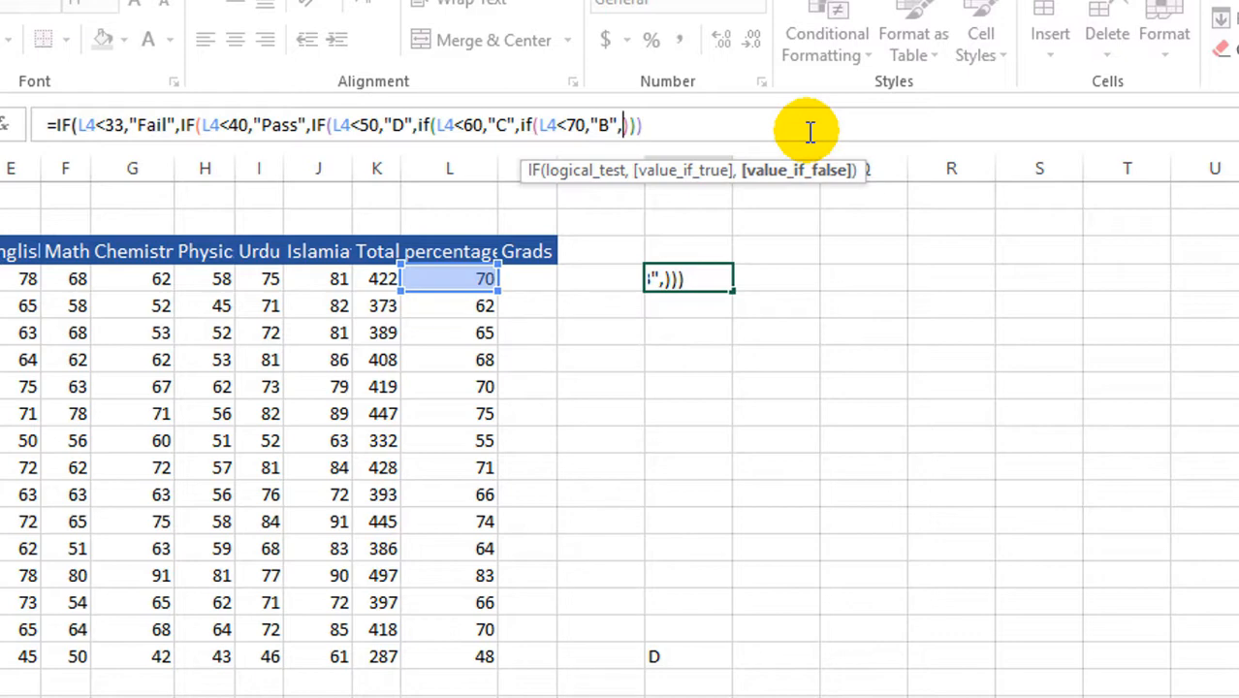
- Have the fifth IF return "A" when false, then close all five nested IFs and enter the O4 formula
text(")
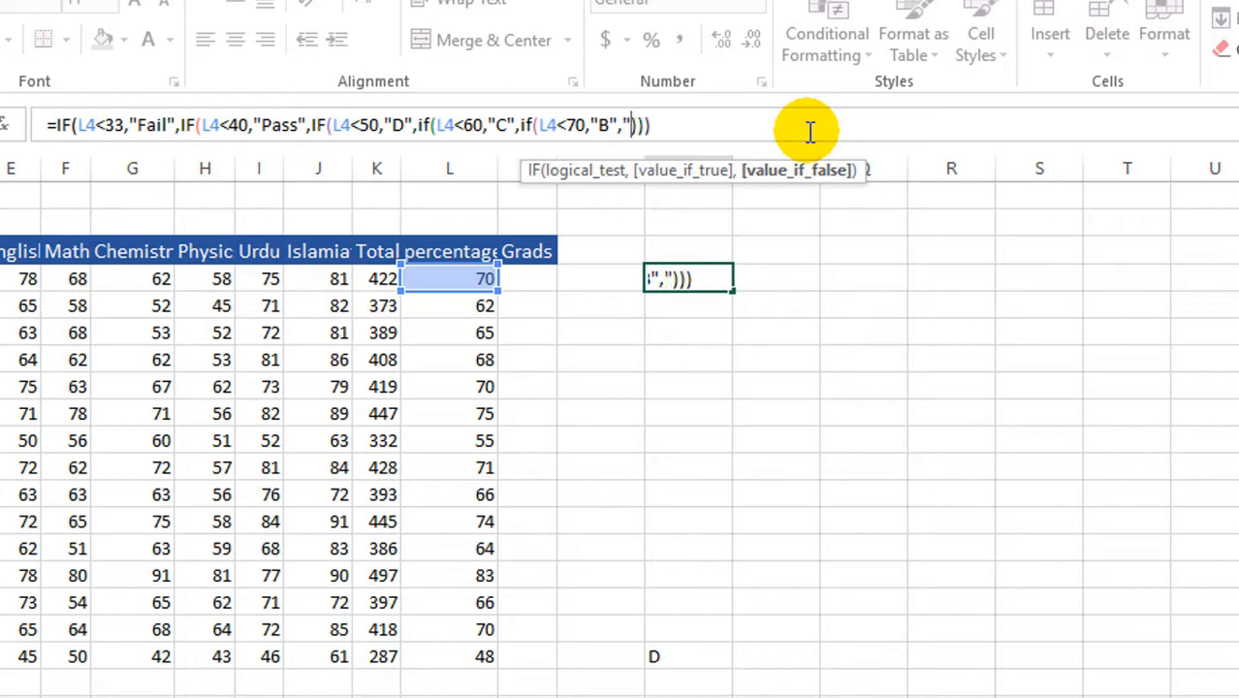
text(A")
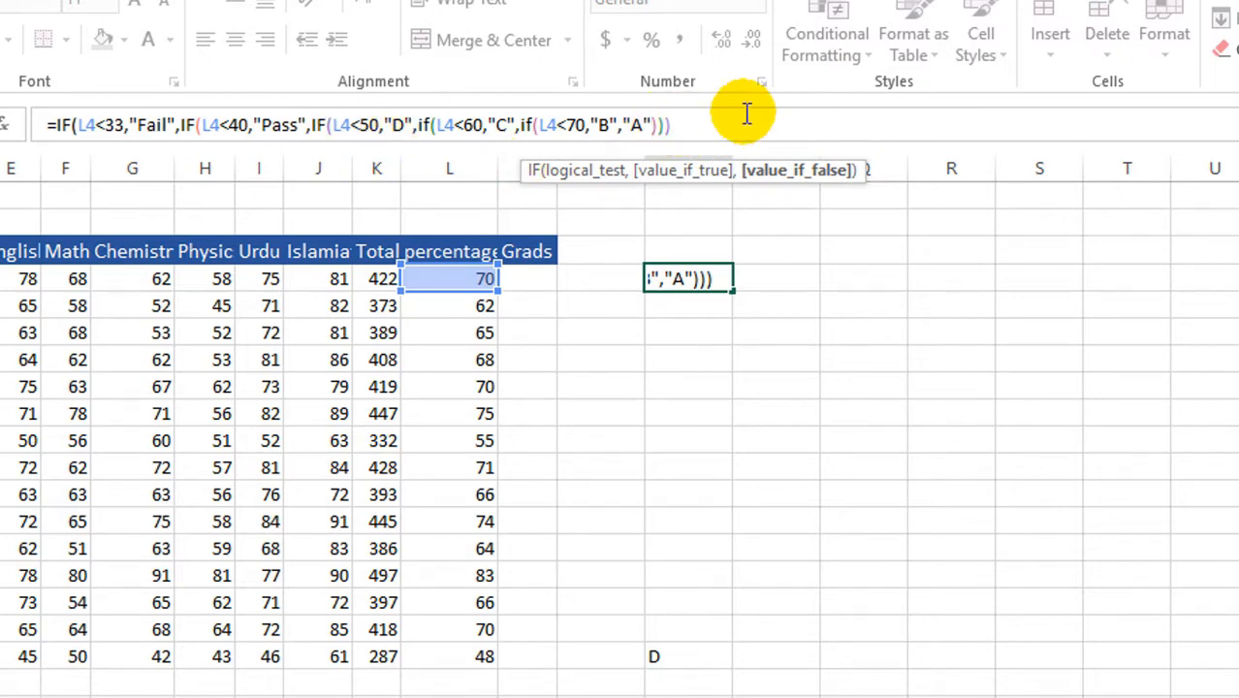
text())
key(Left)
key(Left)
key(Left)
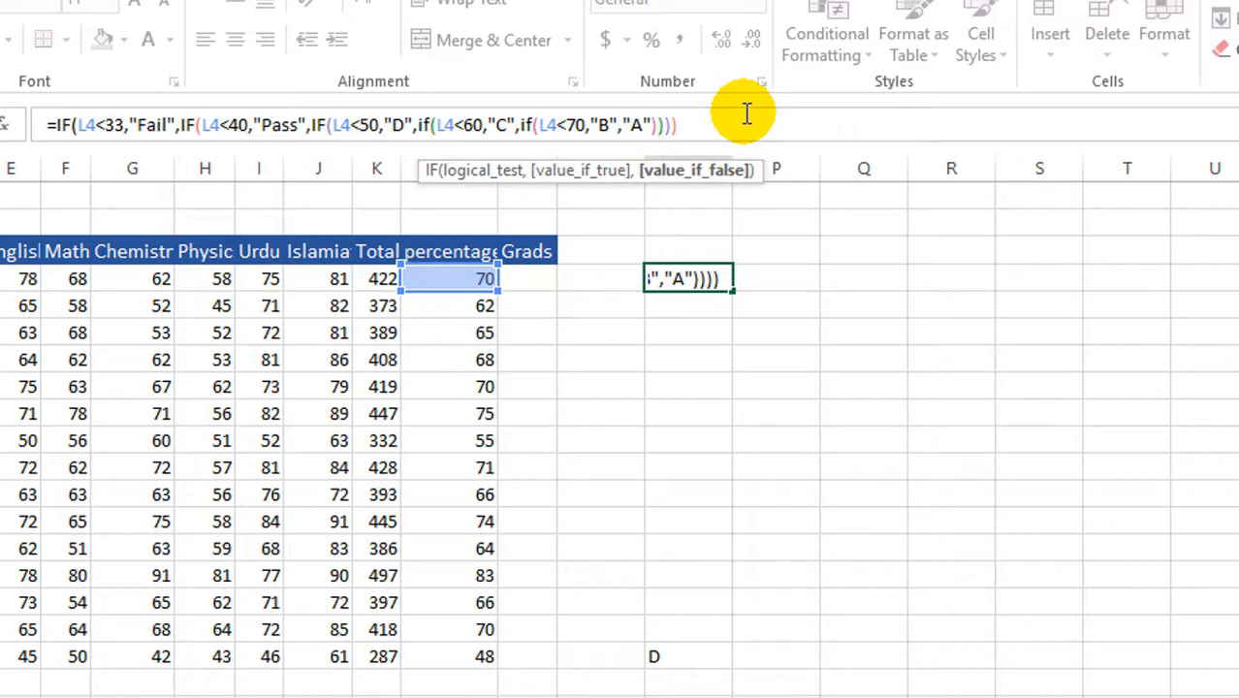
text())
key(Right)
click(683, 124)
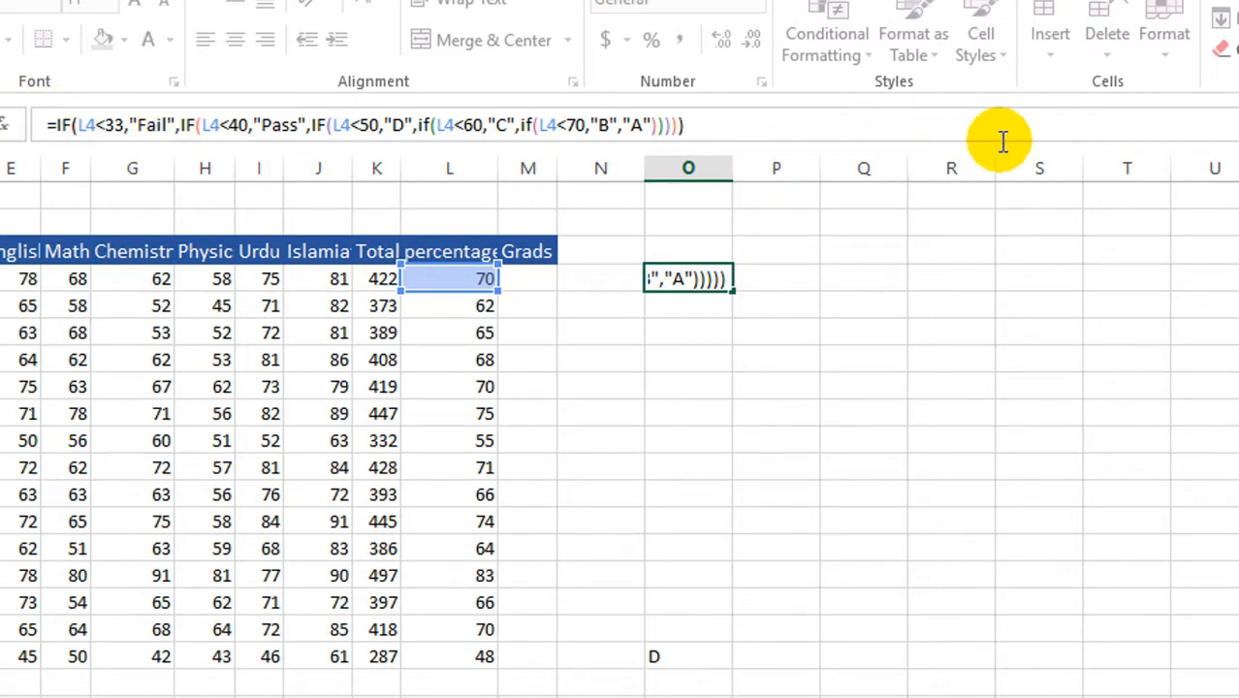
key(Return)
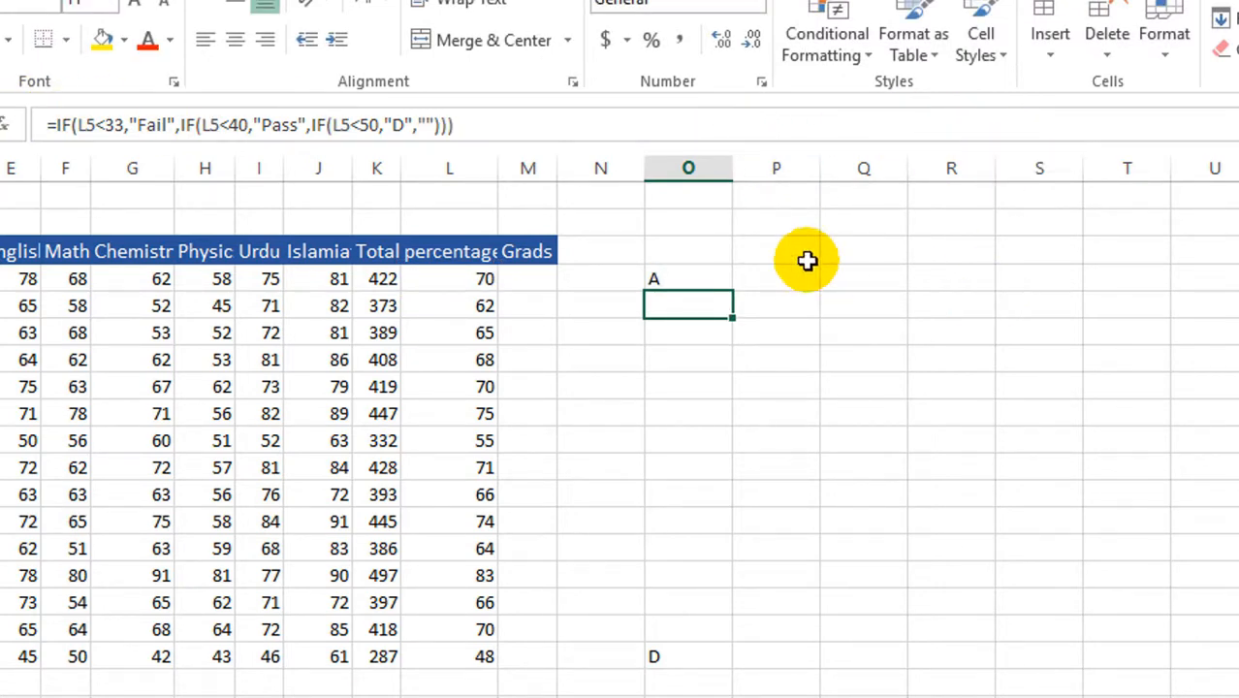
- Fill the extended O4 grade formula down to O18 and reselect O4 to check its formula
click(660, 279)
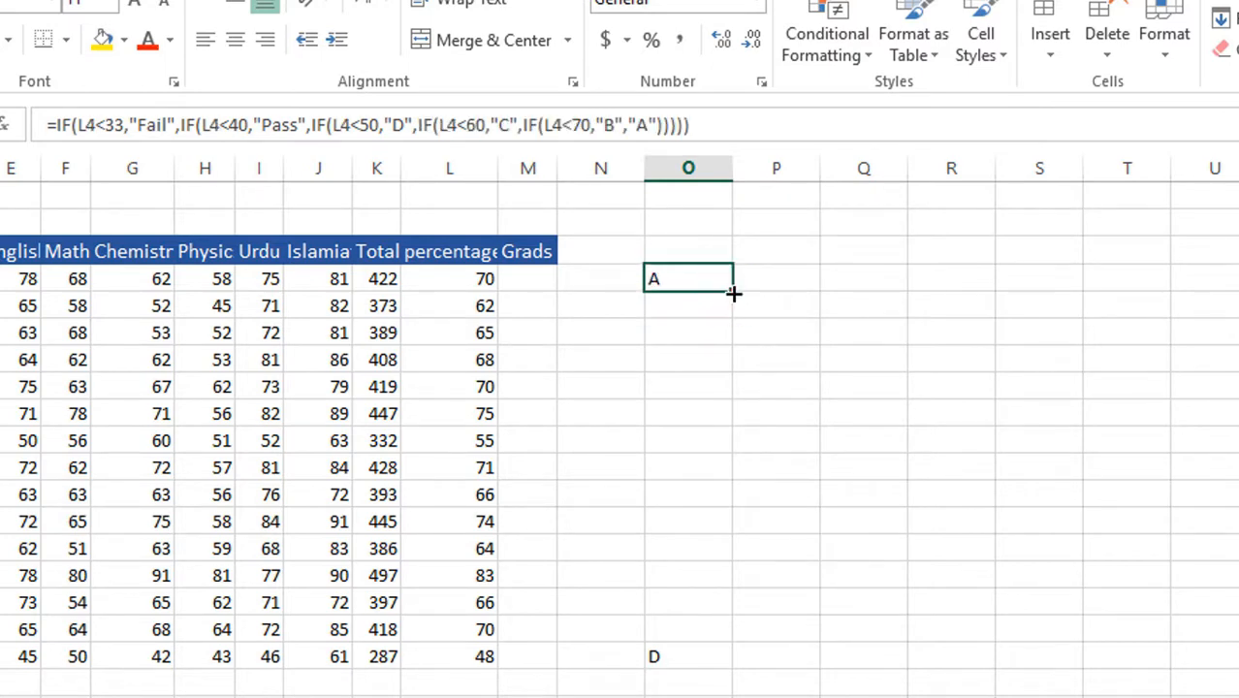
drag(733, 292, 725, 664)
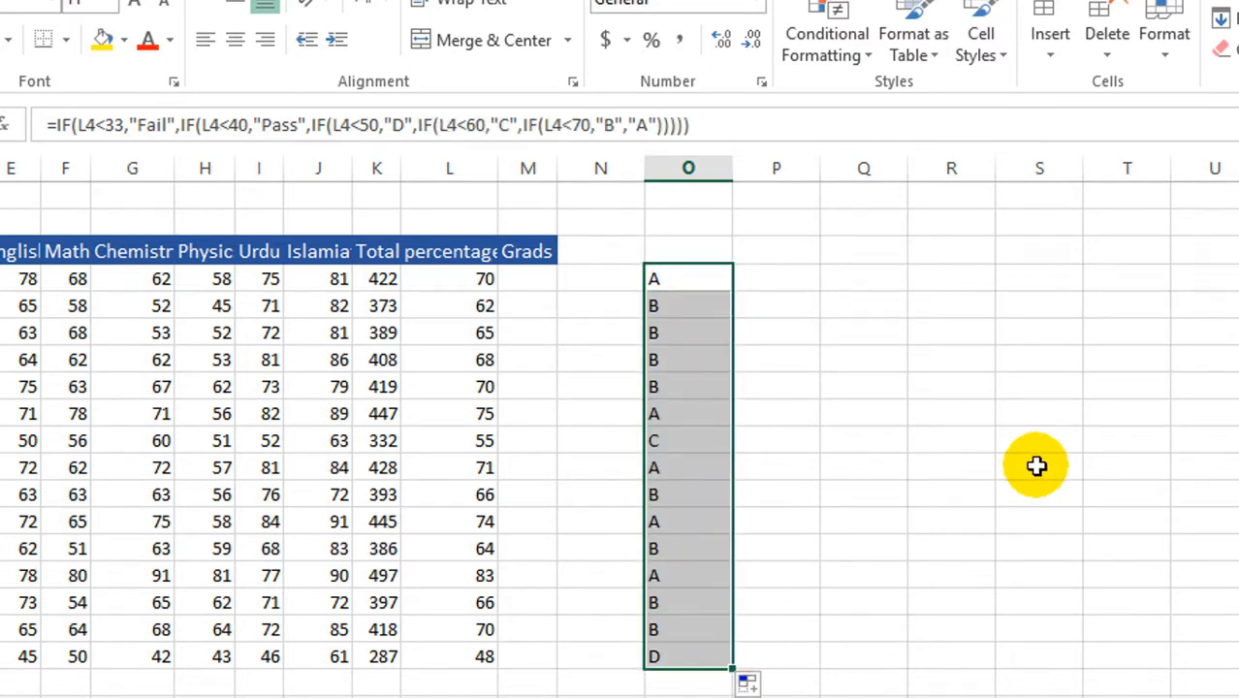
click(1034, 465)
click(712, 277)
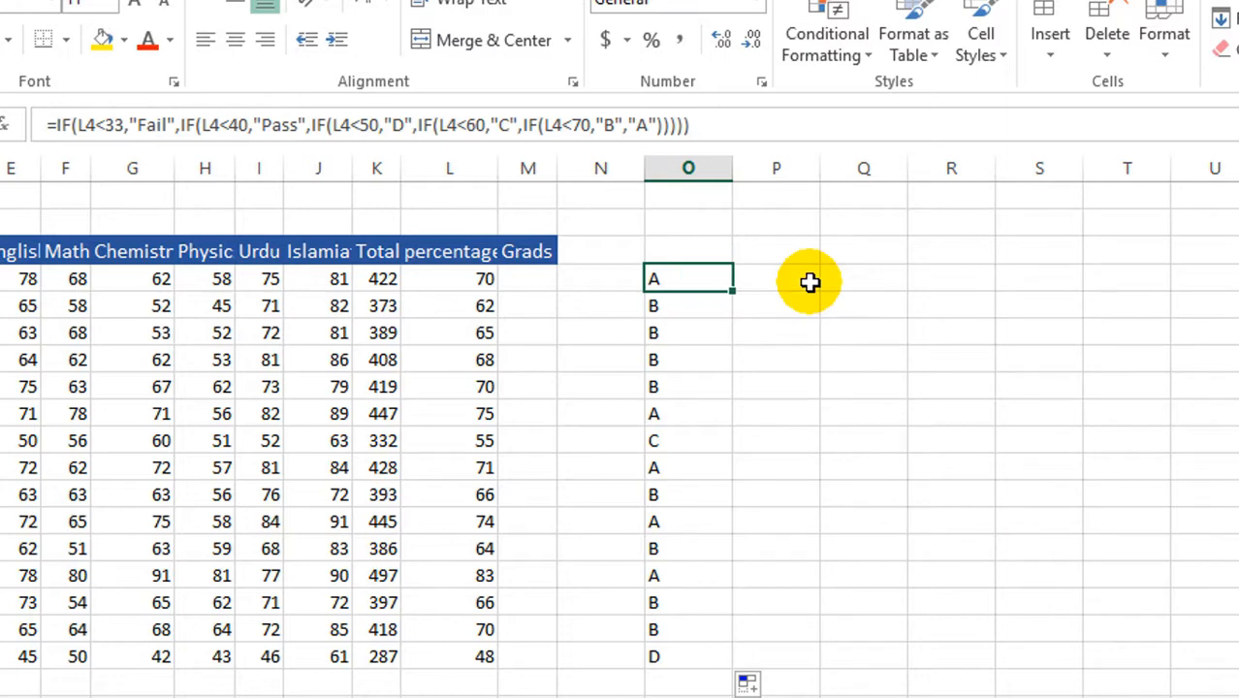
- Replace the fifth IF's false value in the O4 formula with a sixth IF that tests L4<80 and returns "A" when true
click(650, 125)
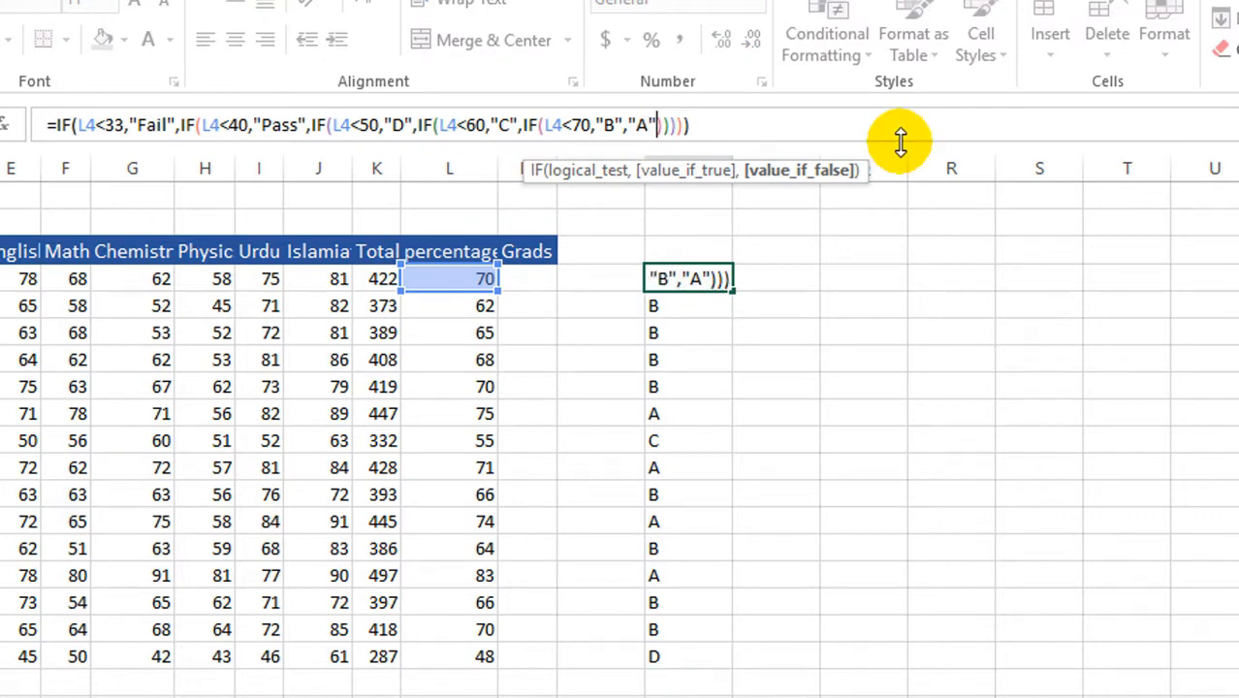
key(BackSpace)
key(BackSpace)
key(BackSpace)
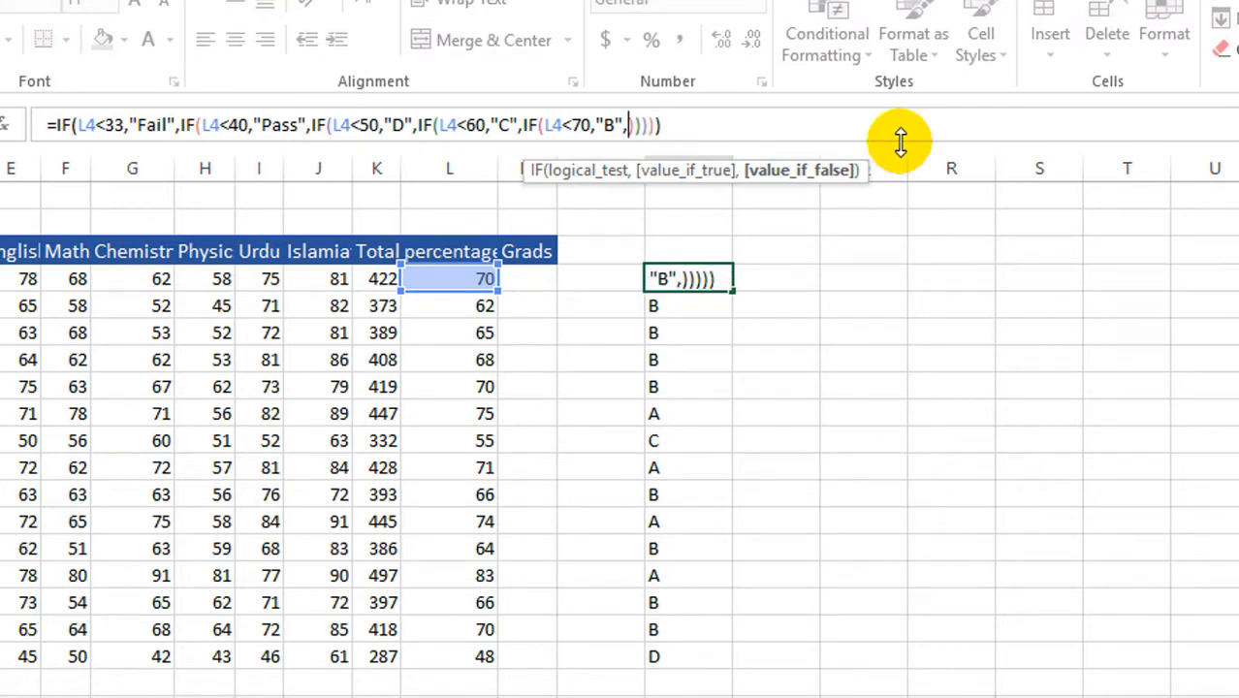
text(if()
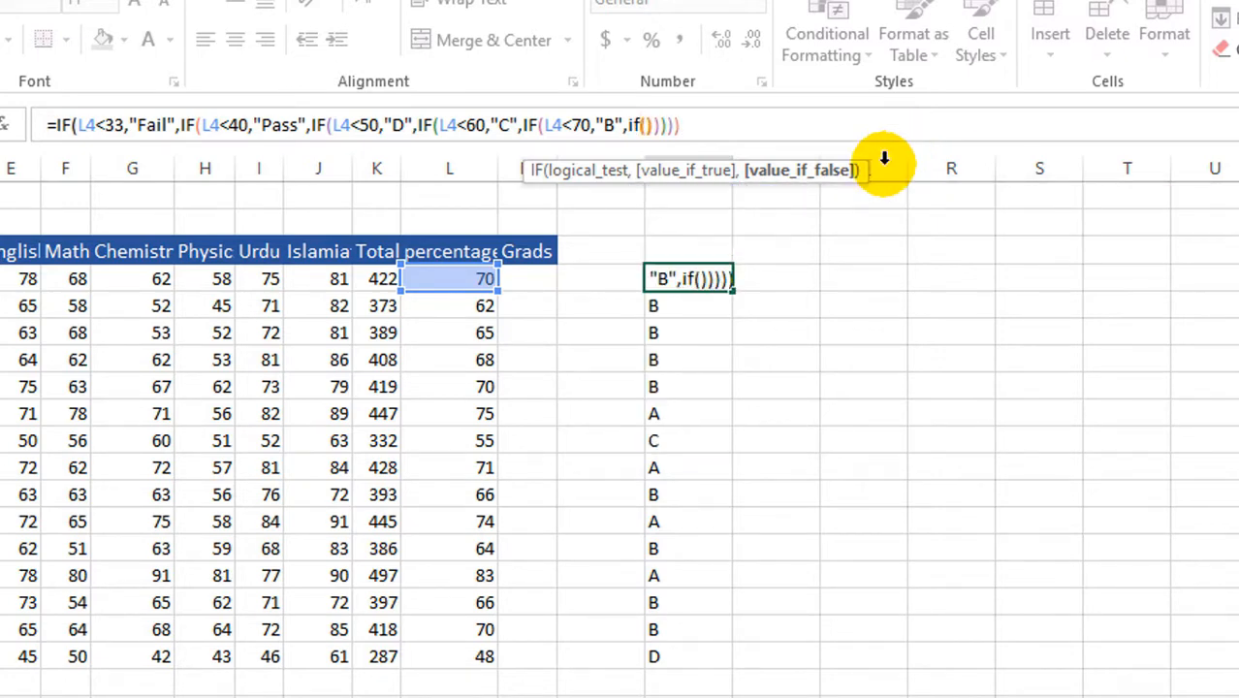
click(454, 276)
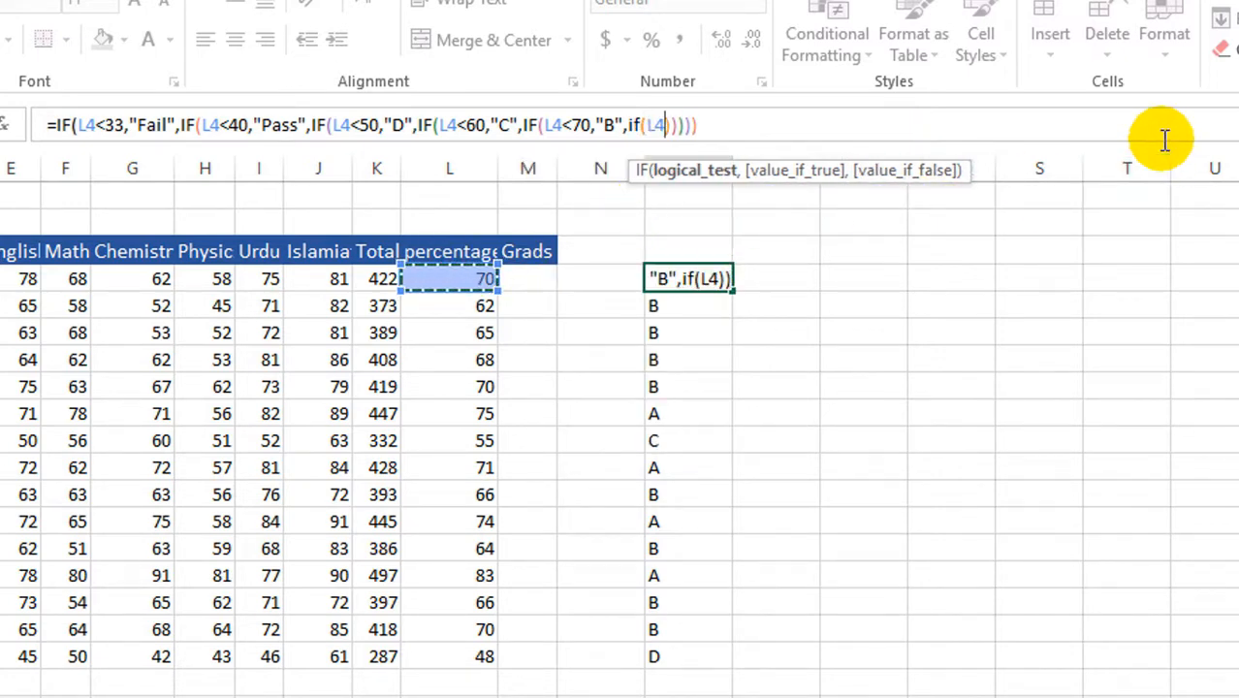
text(<80))
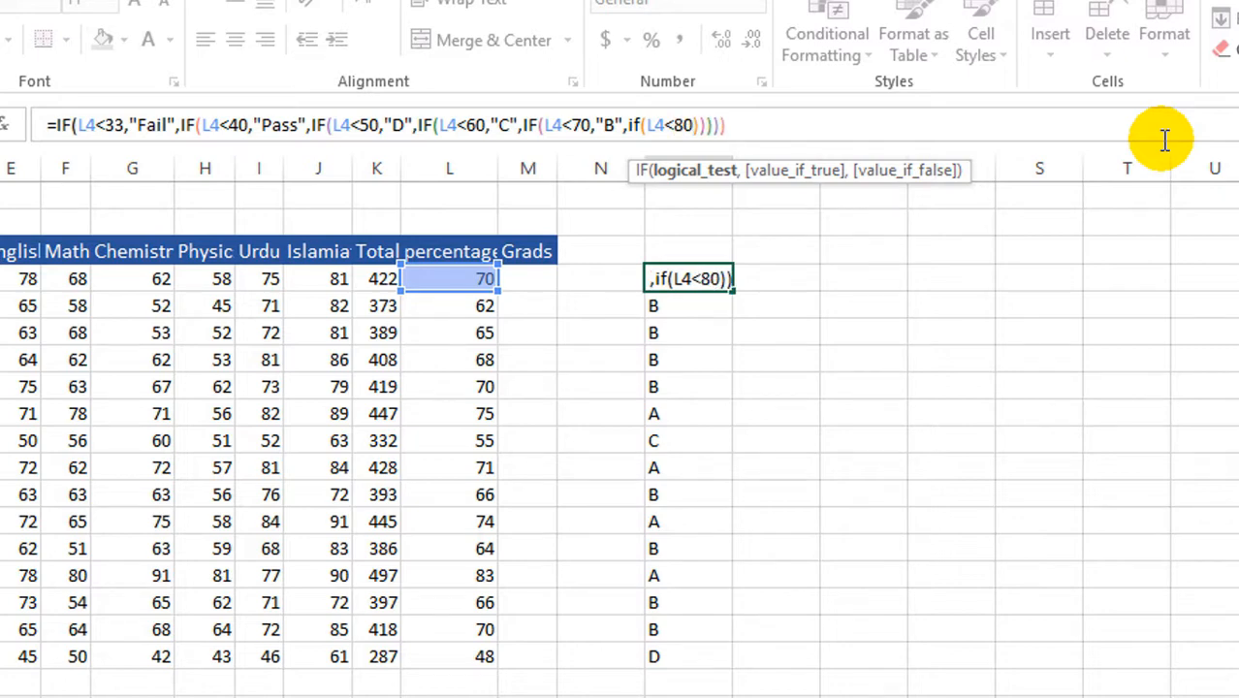
key(BackSpace)
text(,)
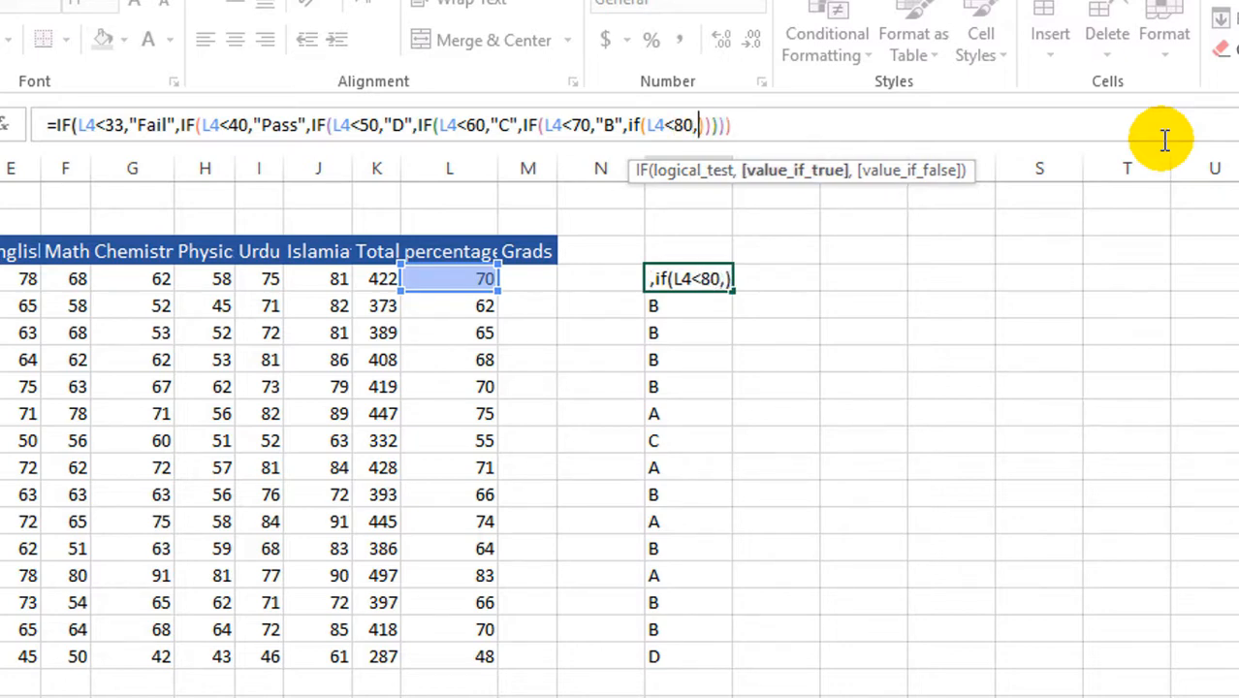
text("A)
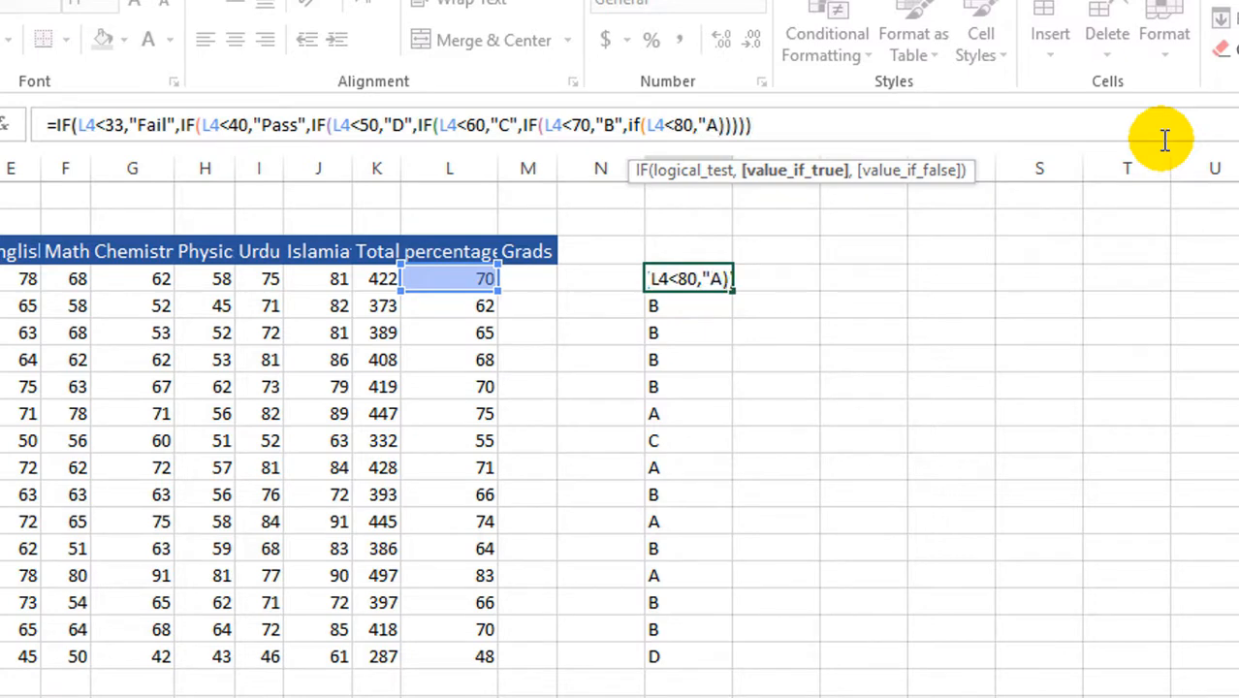
text(",)
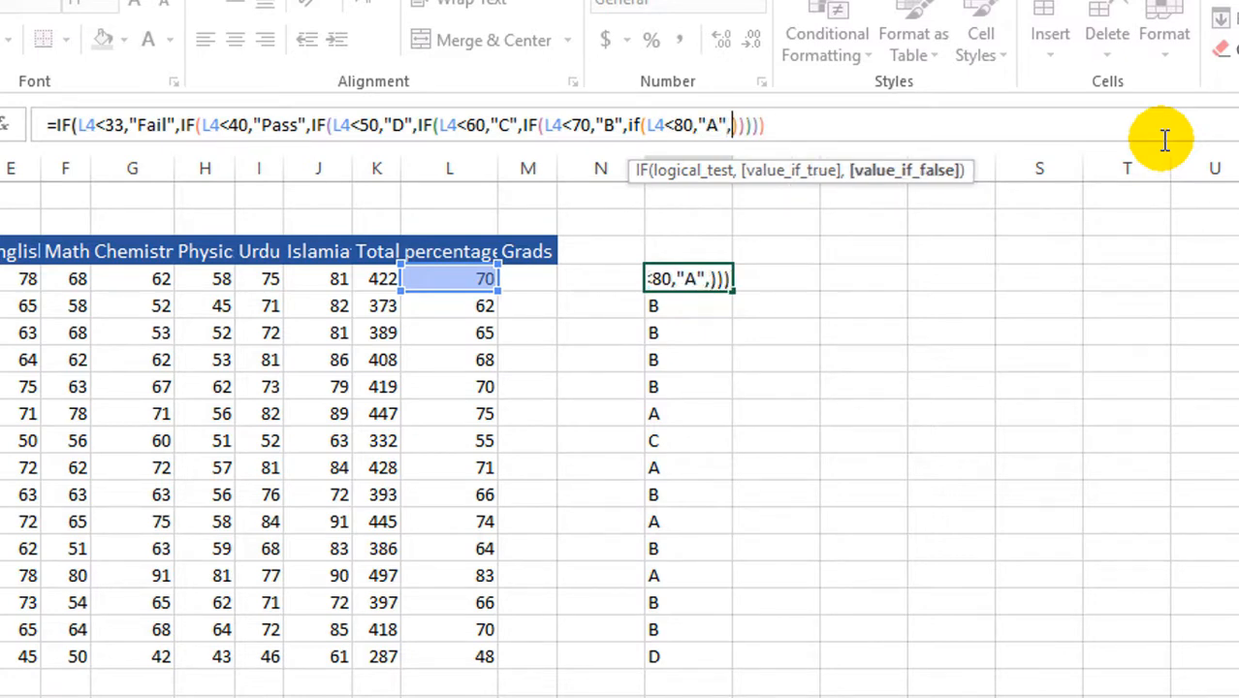
- Have the sixth IF return "A1" when false, add the missing closing parenthesis and enter the O4 formula
text("A1)
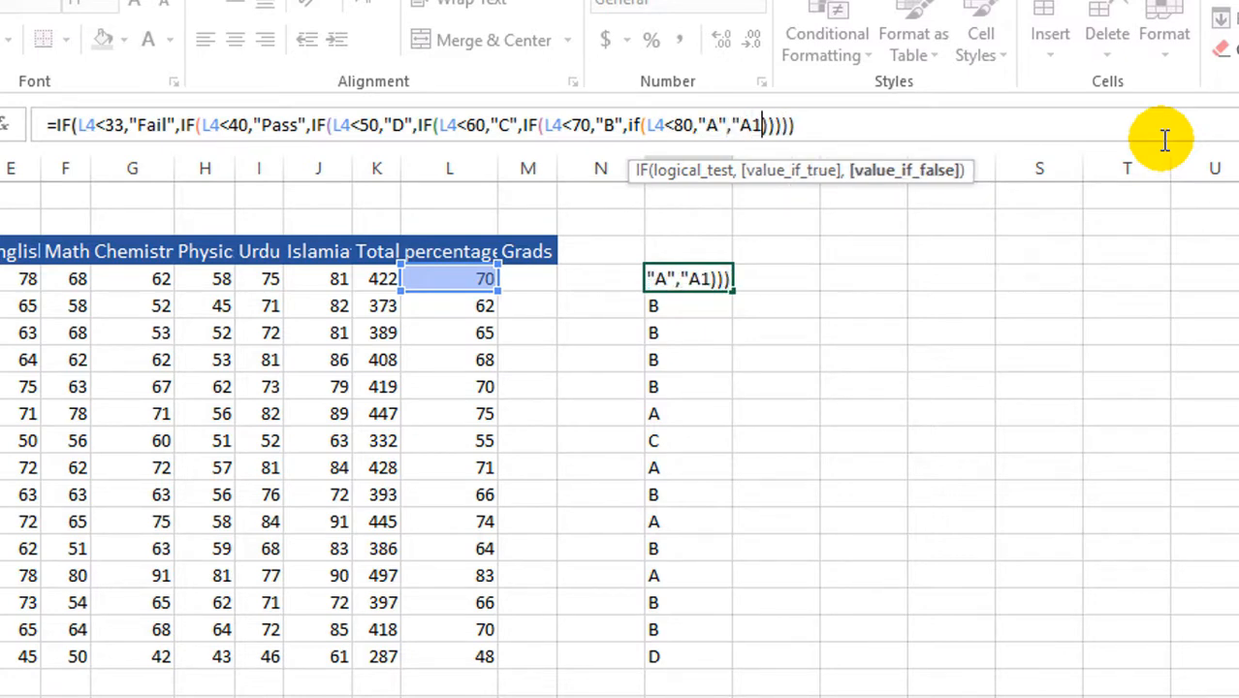
text(")
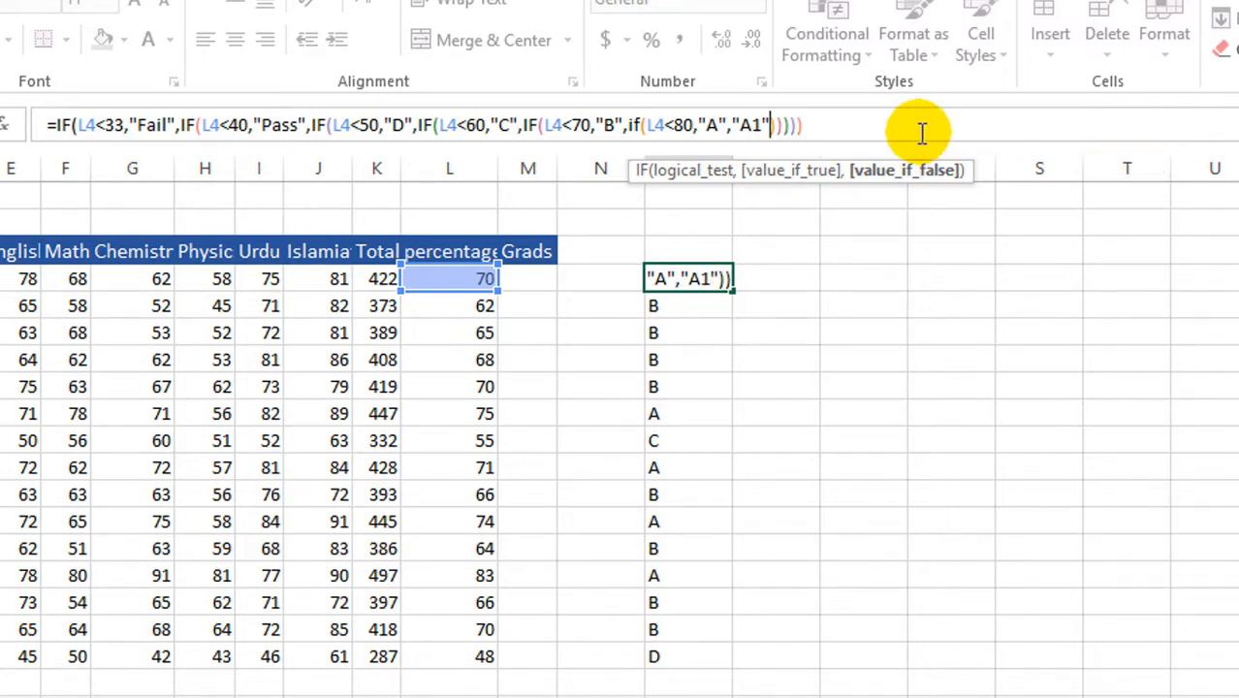
click(847, 130)
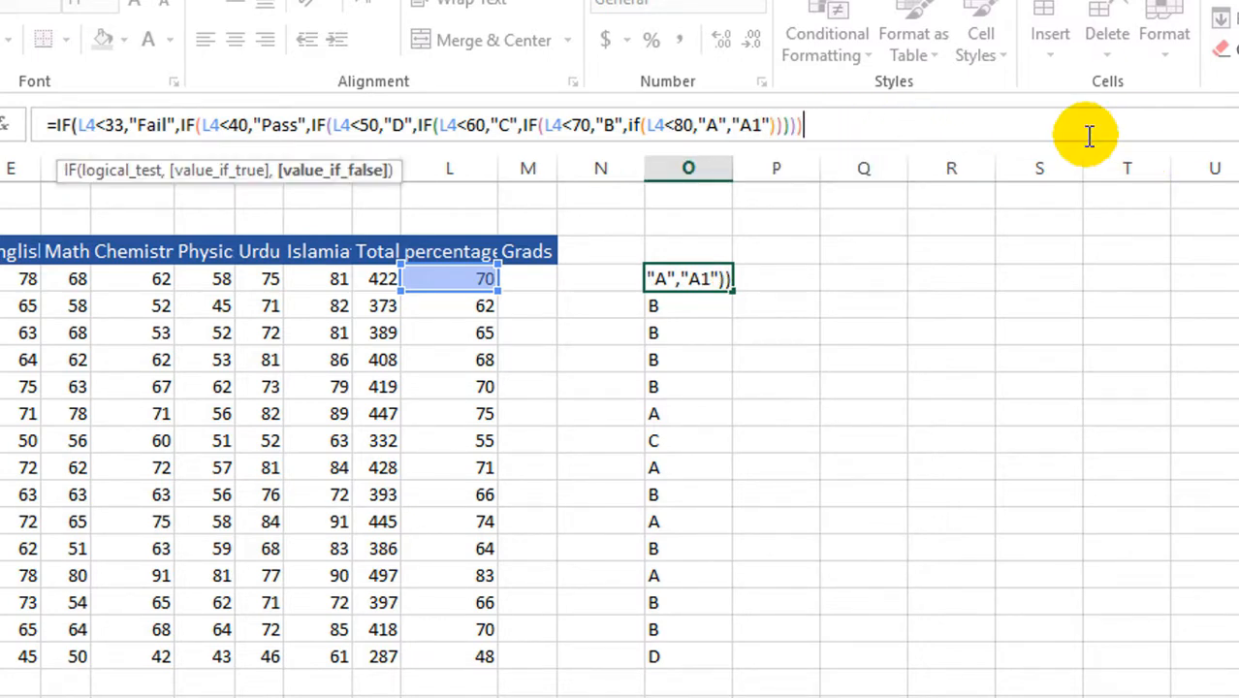
text())
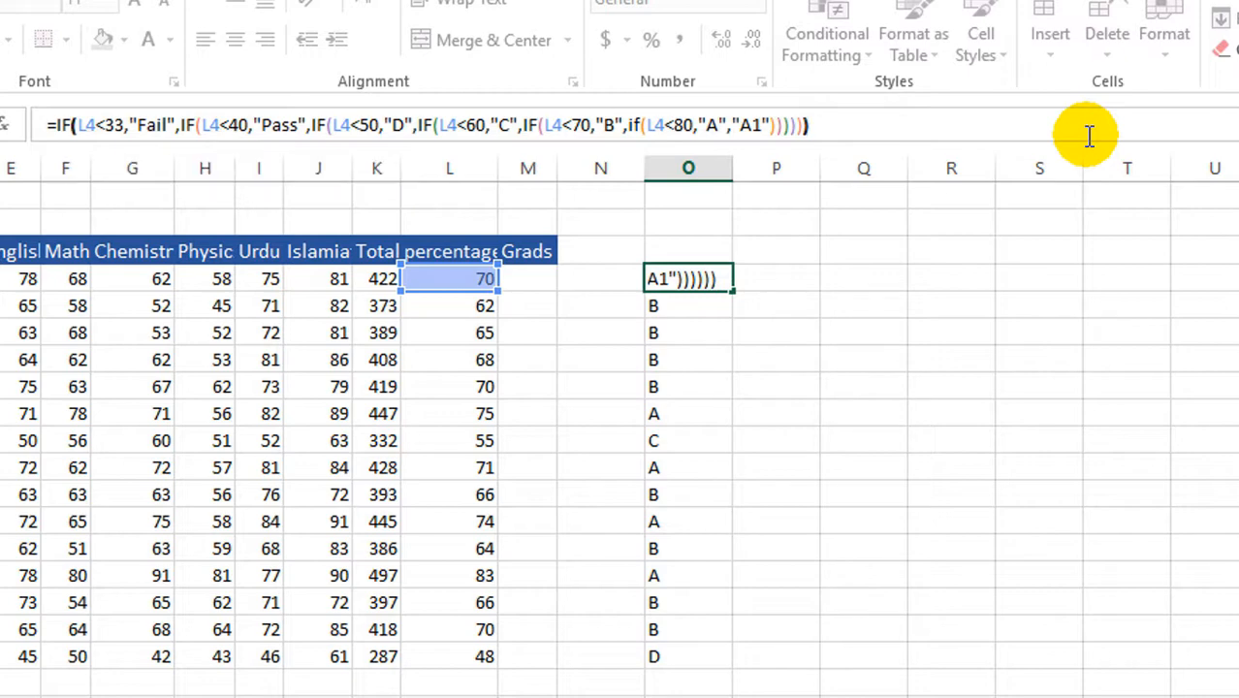
key(Return)
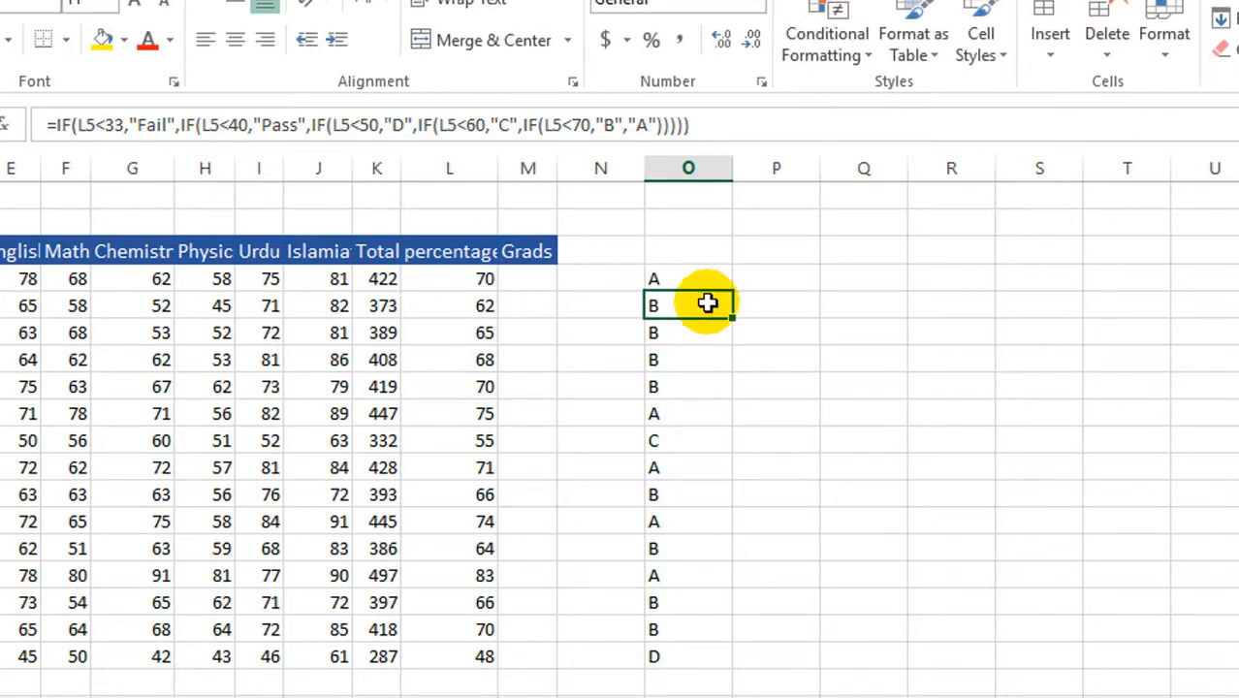
- Fill the updated O4 grade formula down to O18 and check the grade in O15 against its percentage in L15
click(686, 281)
drag(733, 291, 724, 667)
click(938, 482)
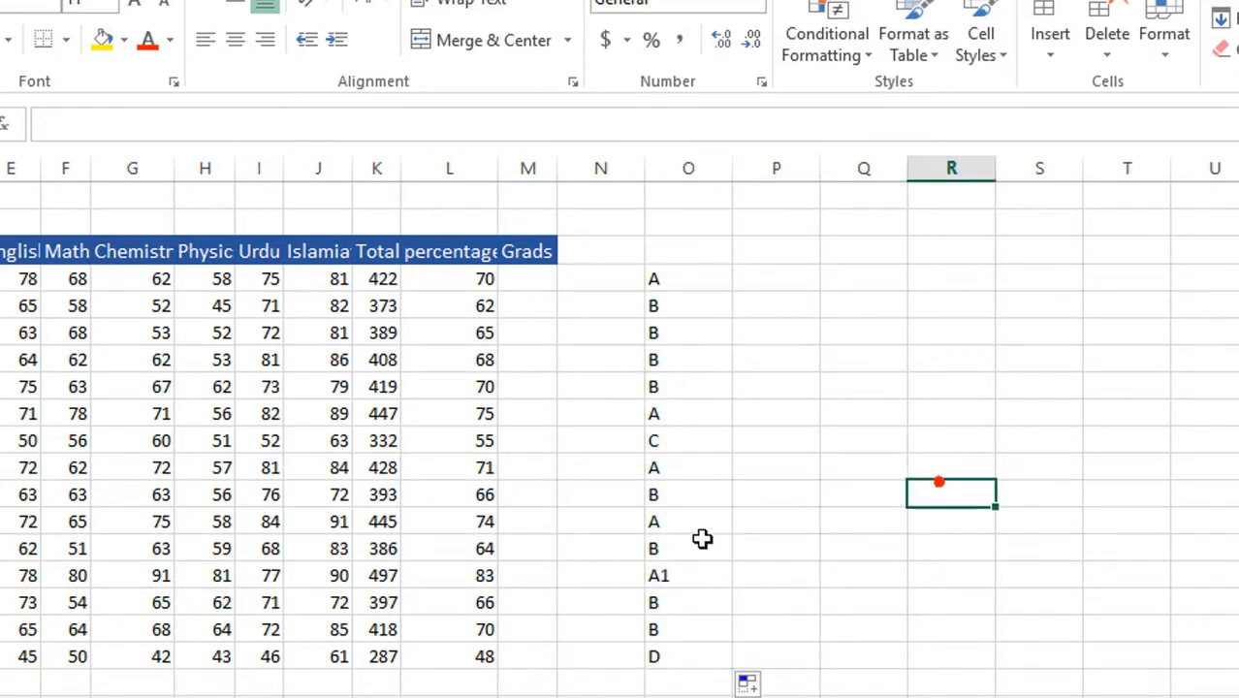
click(669, 574)
click(434, 570)
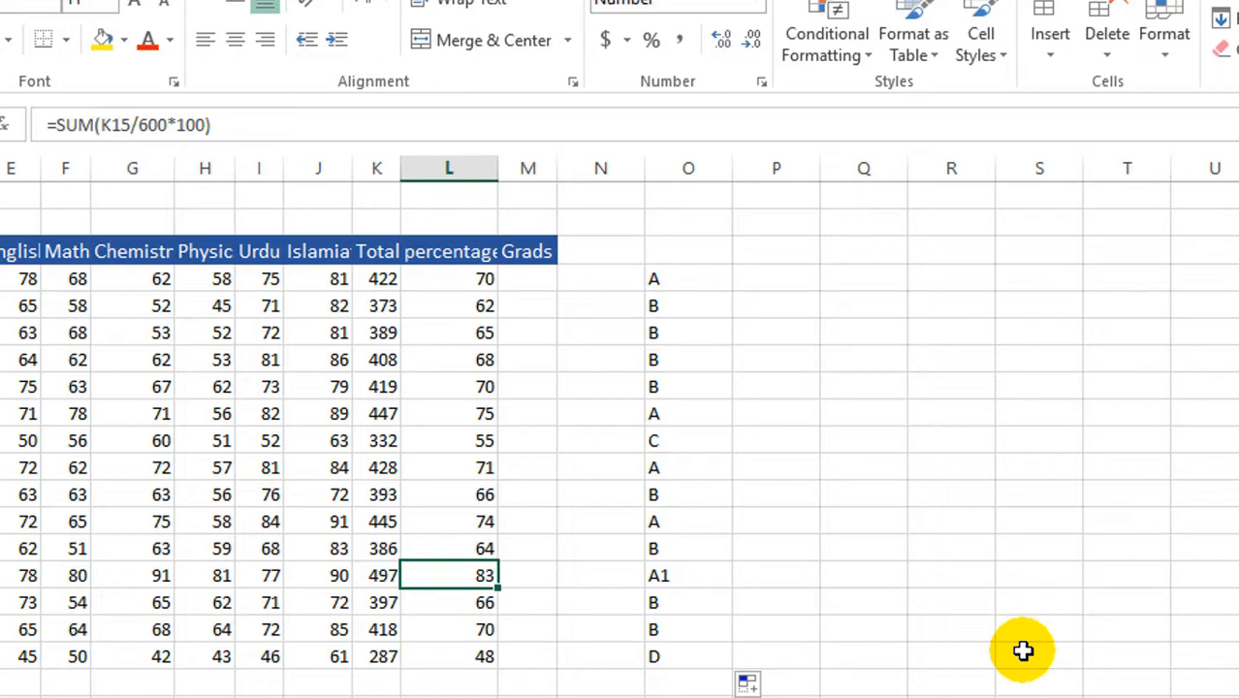
- Review each of the six nested IFs and the closing parentheses in the O4 formula, leaving the formula as it is
click(681, 279)
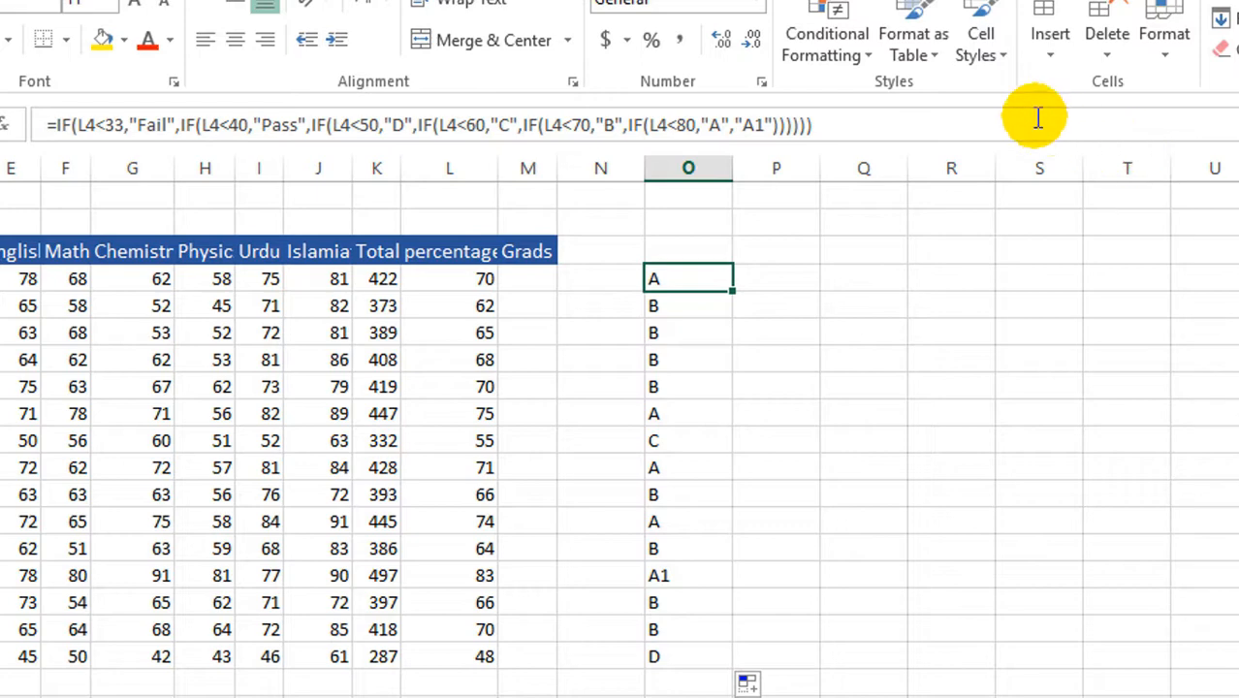
click(60, 125)
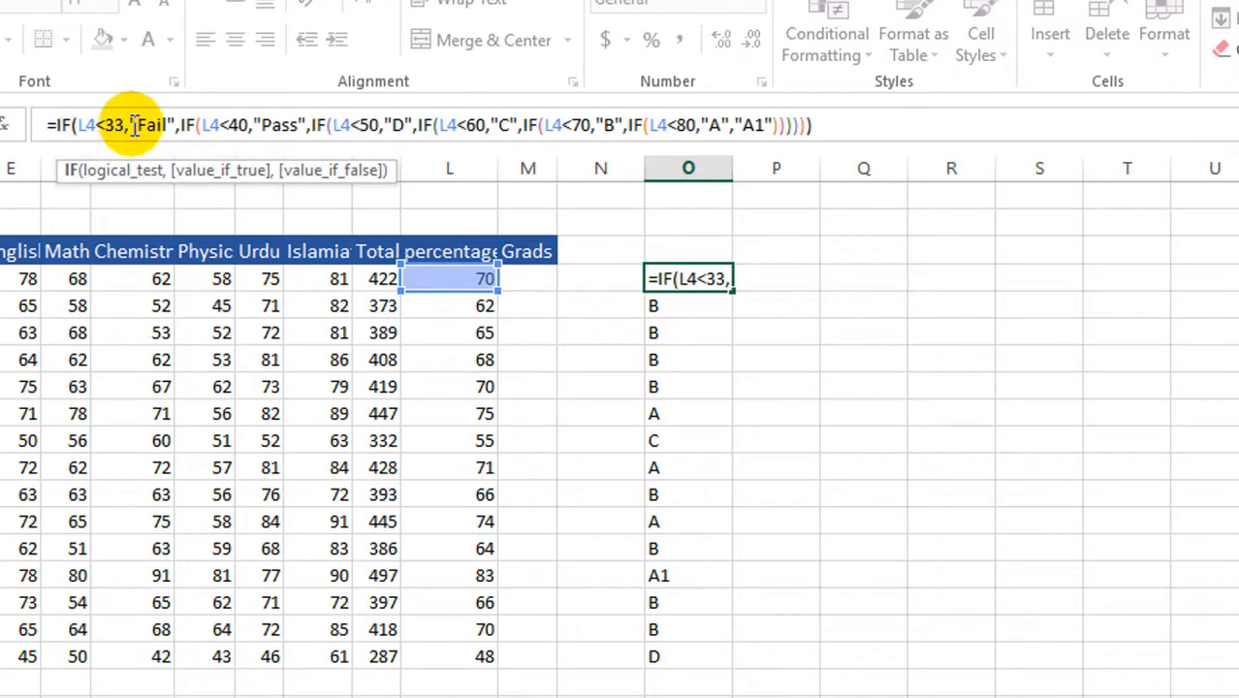
click(187, 127)
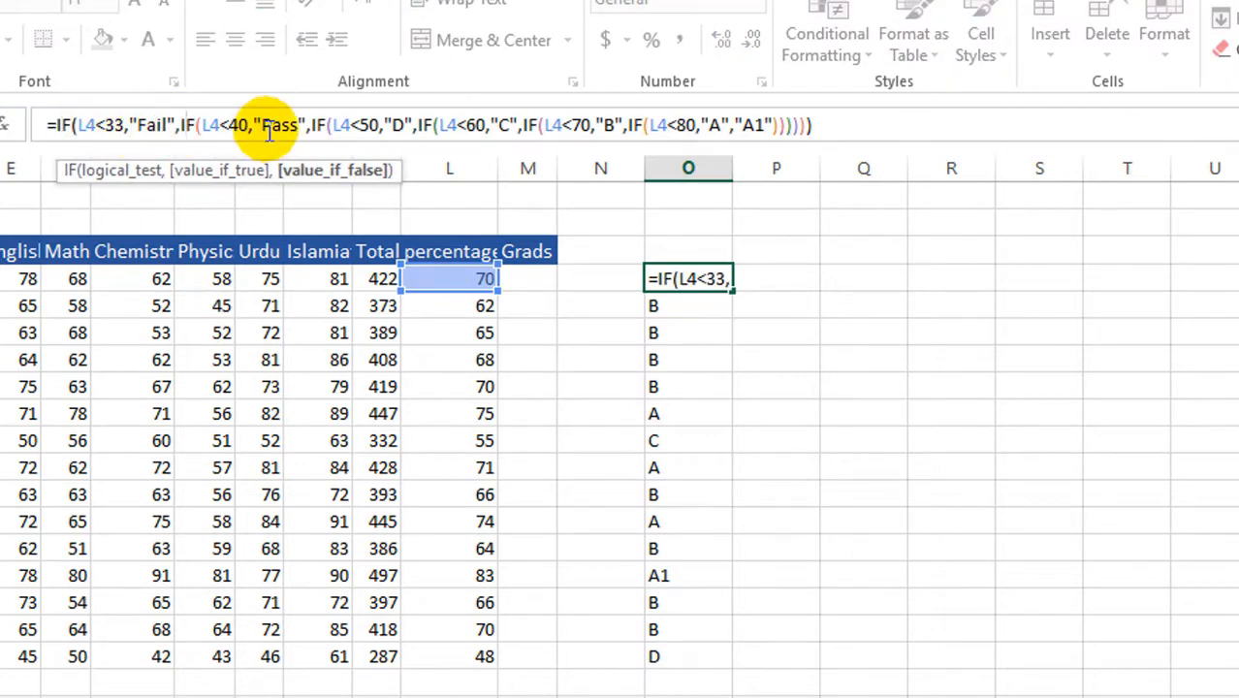
click(313, 126)
click(426, 126)
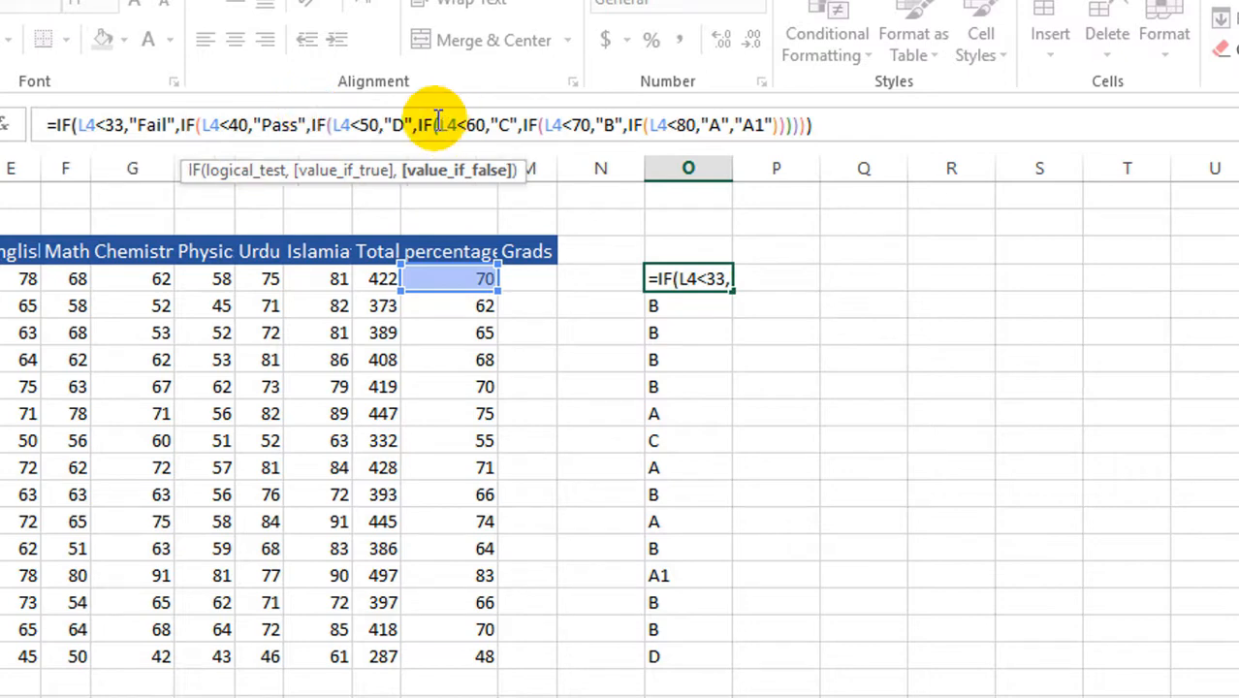
click(548, 124)
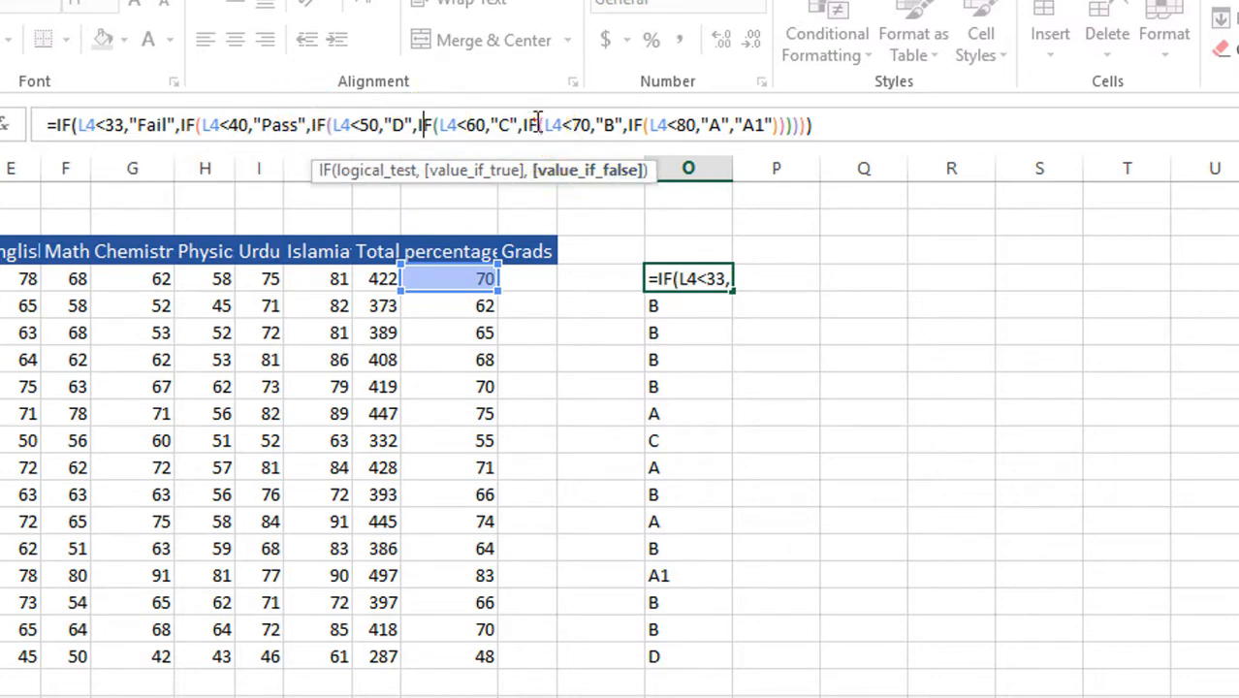
click(534, 125)
click(643, 125)
click(844, 126)
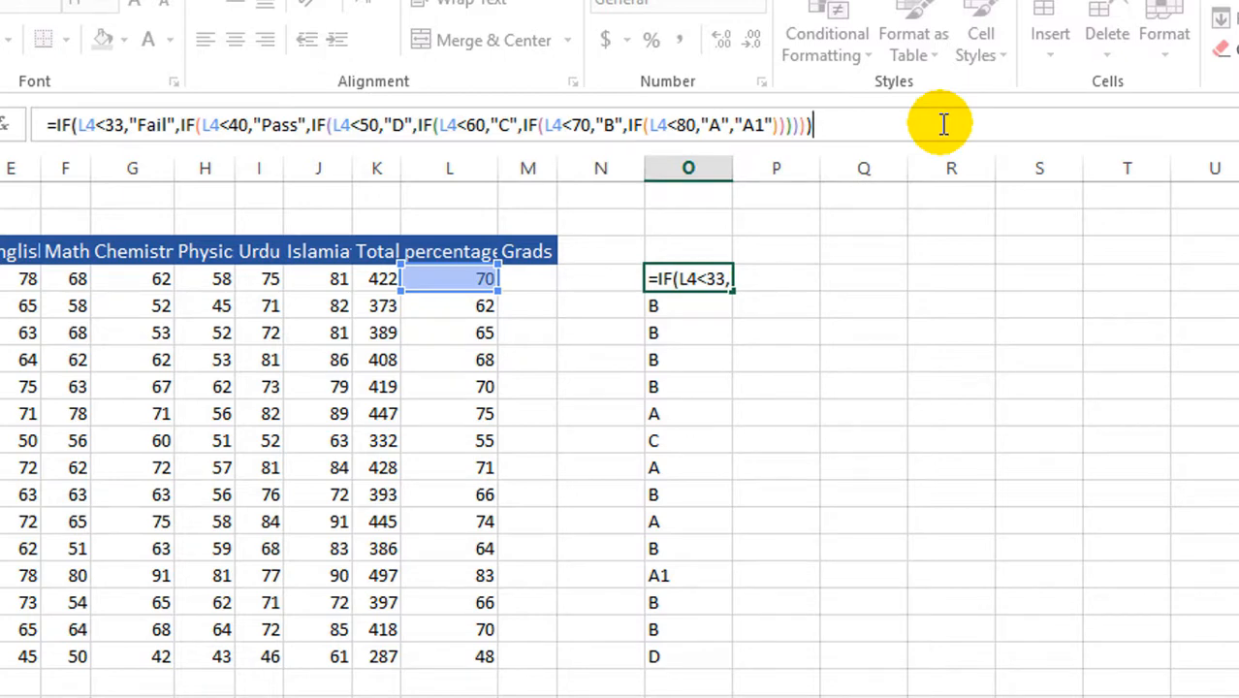
key(Return)
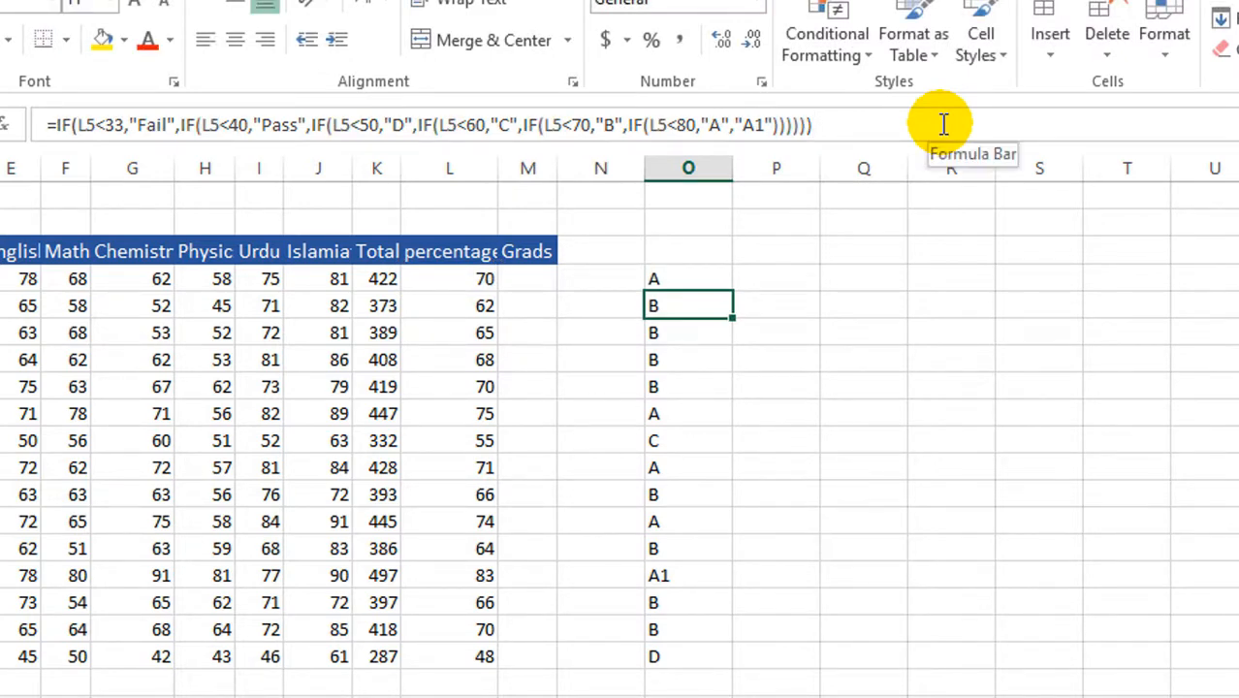